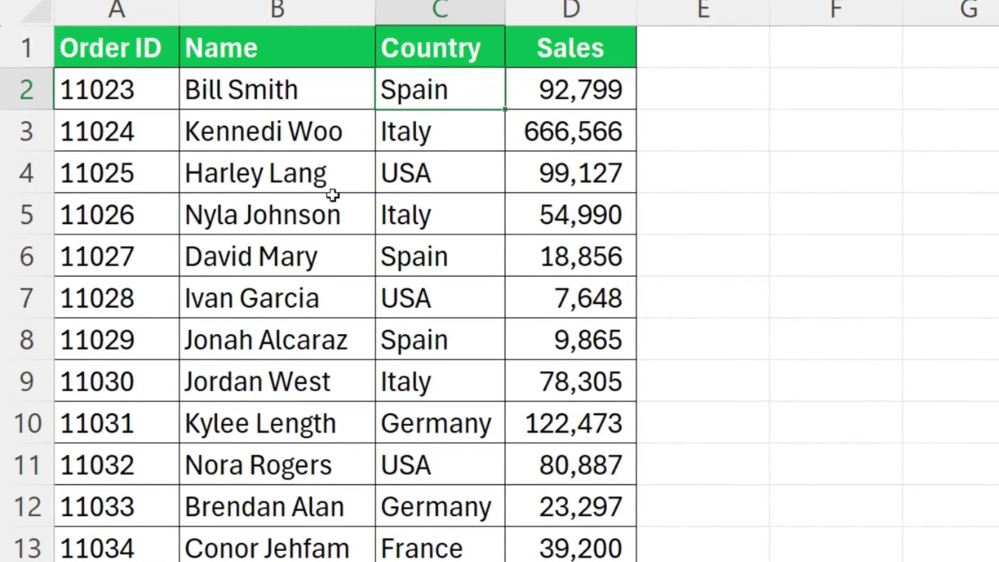
- Turn on header filters for the orders table
key(Up)
key(Left)
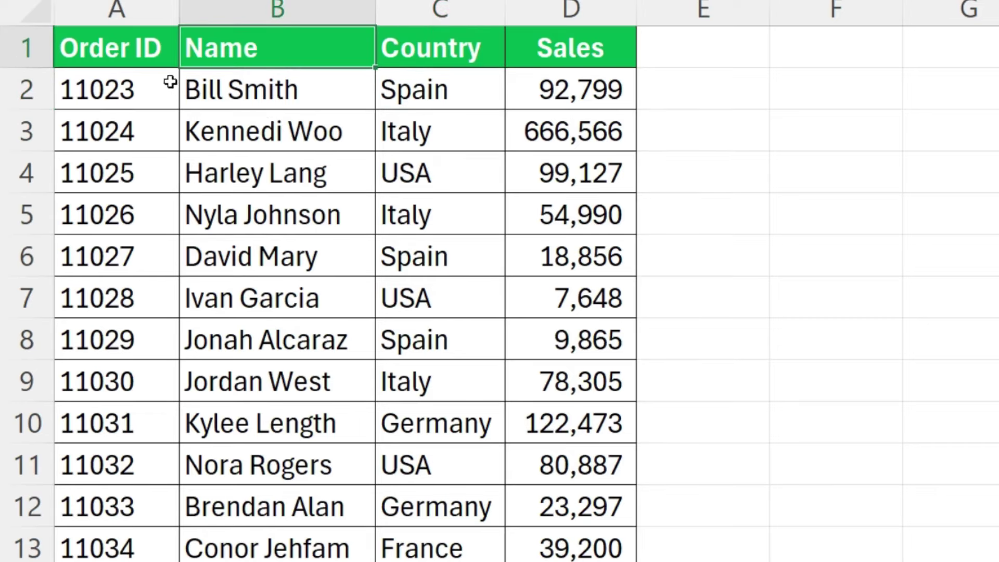
mouse_move(162, 66)
mouse_down()
mouse_move(513, 341)
mouse_move(597, 545)
mouse_up()
click(379, 167)
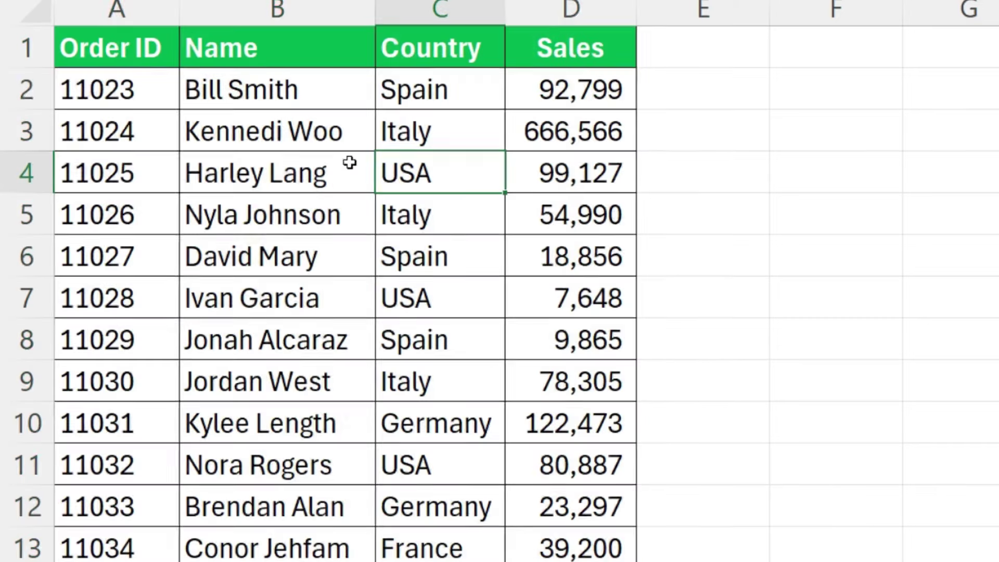
key(ctrl+Up)
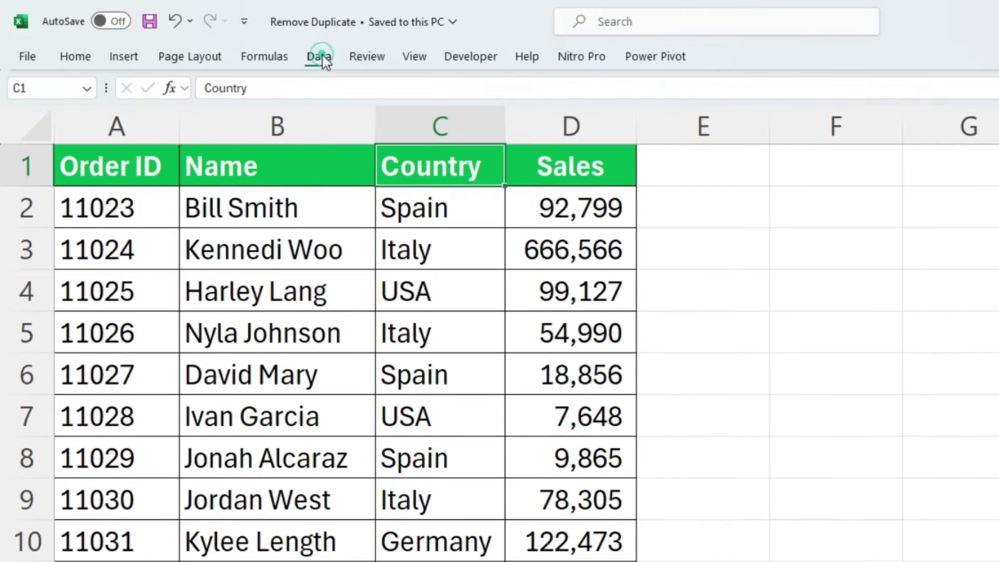
click(320, 56)
click(769, 84)
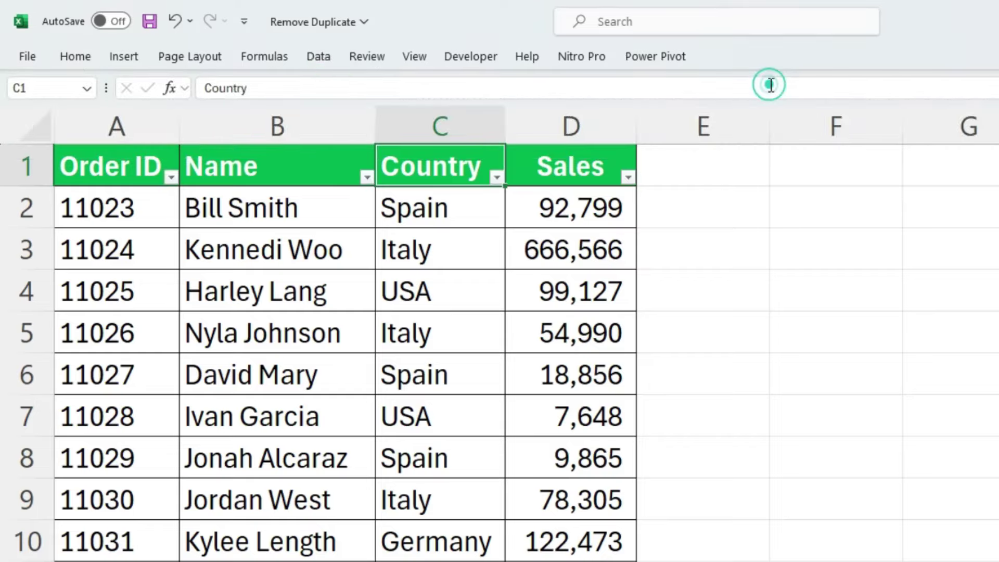
- Filter the Country column to Italy only, leaving the three orders in rows 3, 5 and 9
click(425, 214)
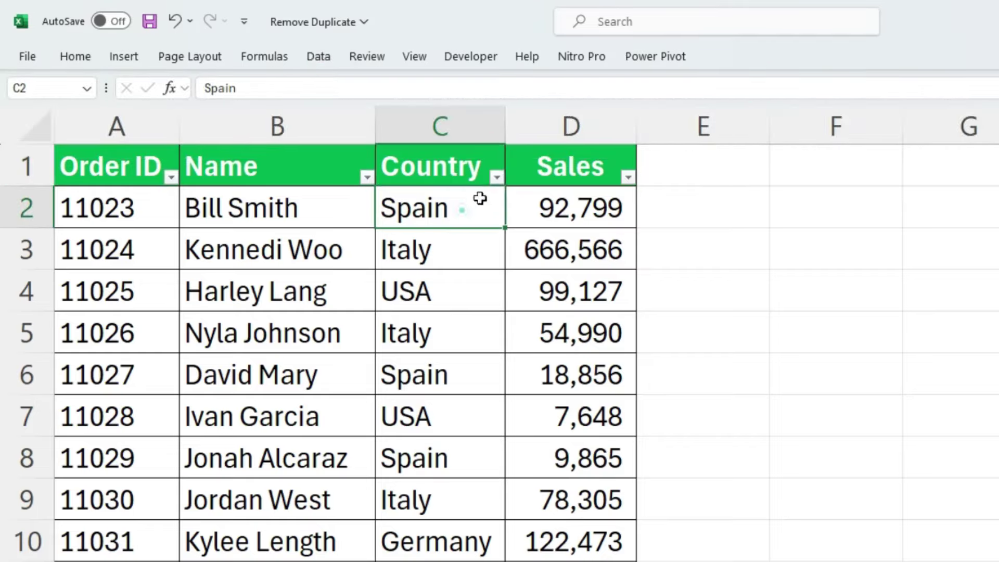
click(497, 178)
click(354, 410)
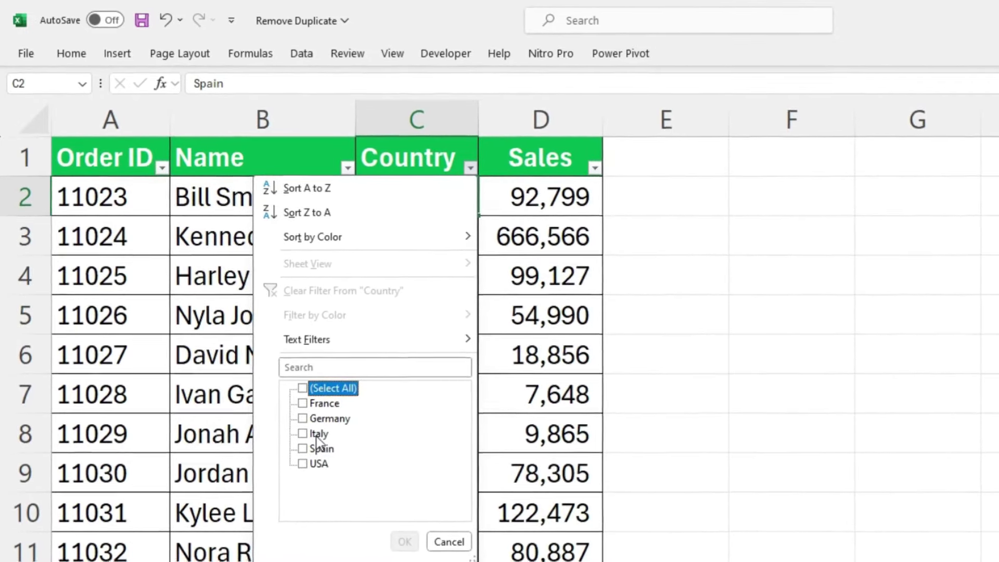
click(326, 443)
click(396, 527)
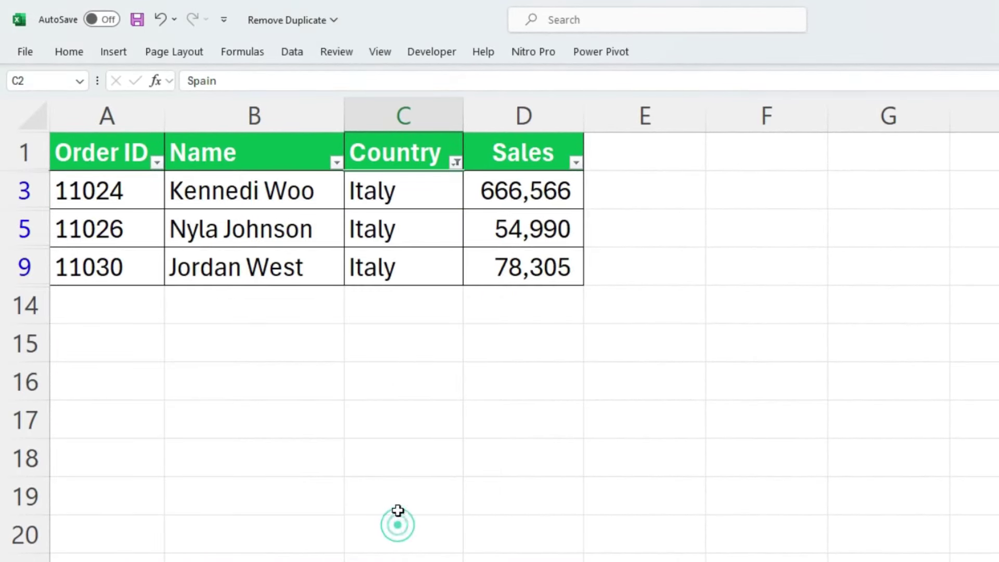
mouse_move(96, 153)
mouse_down()
mouse_move(178, 204)
mouse_move(557, 268)
mouse_up()
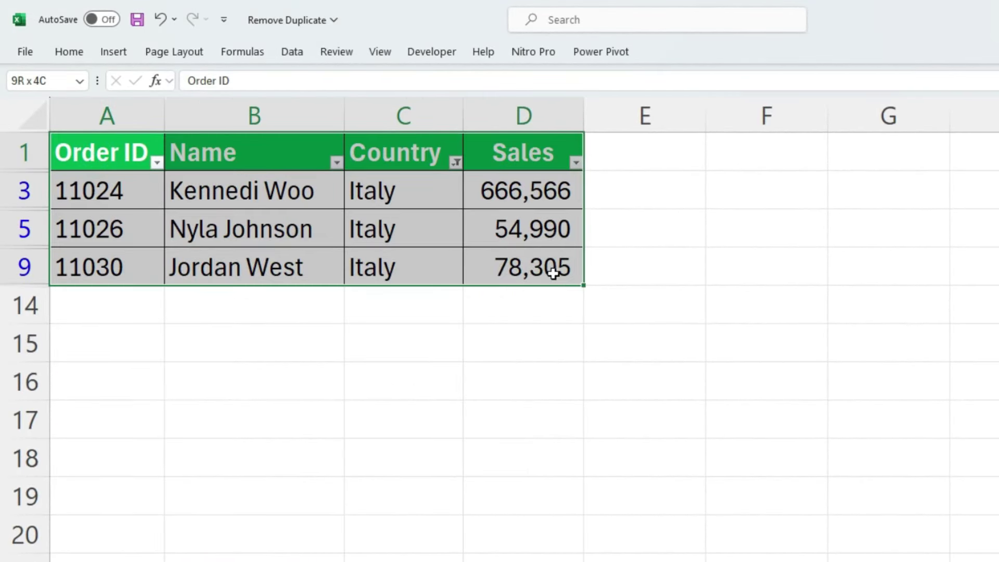
drag(125, 157, 520, 266)
click(406, 191)
- Switch the Country filter from Italy to Spain, showing the orders in rows 2, 6 and 8
click(405, 153)
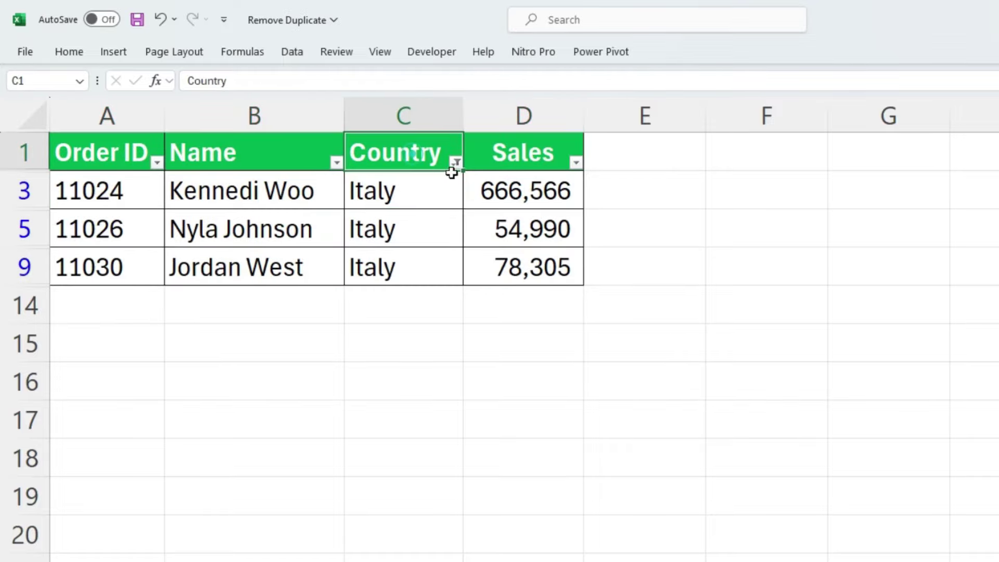
click(456, 162)
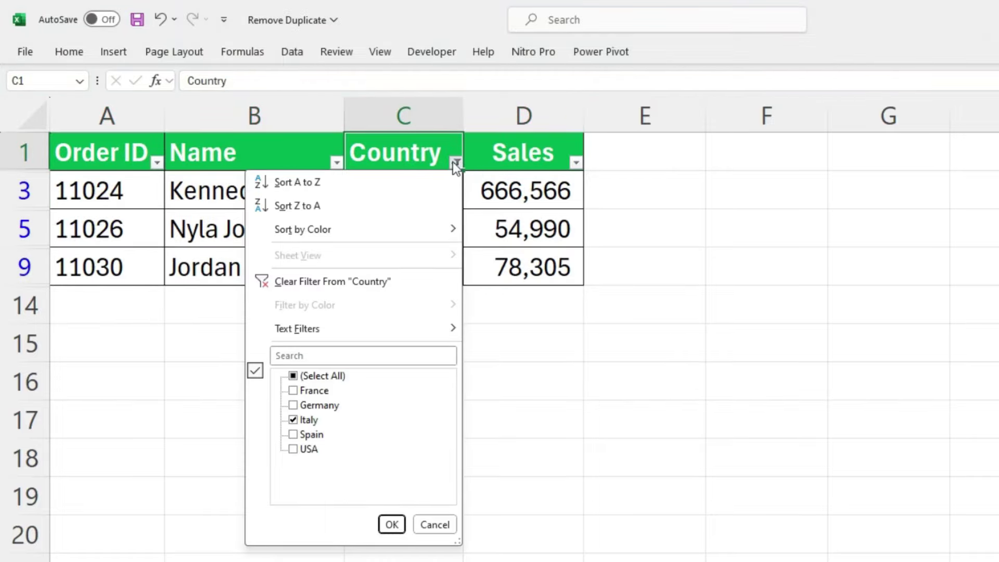
click(455, 162)
click(454, 163)
click(303, 421)
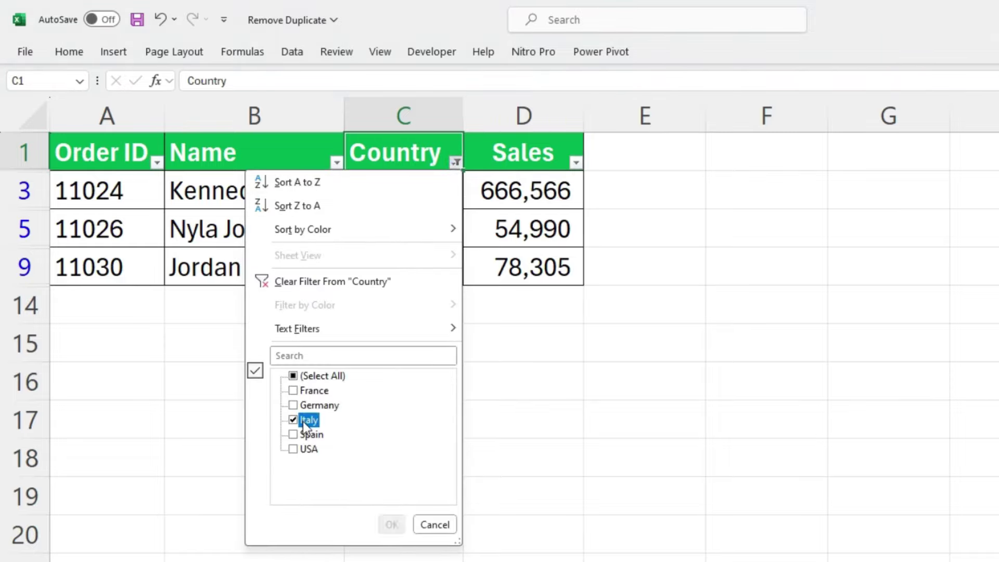
click(311, 435)
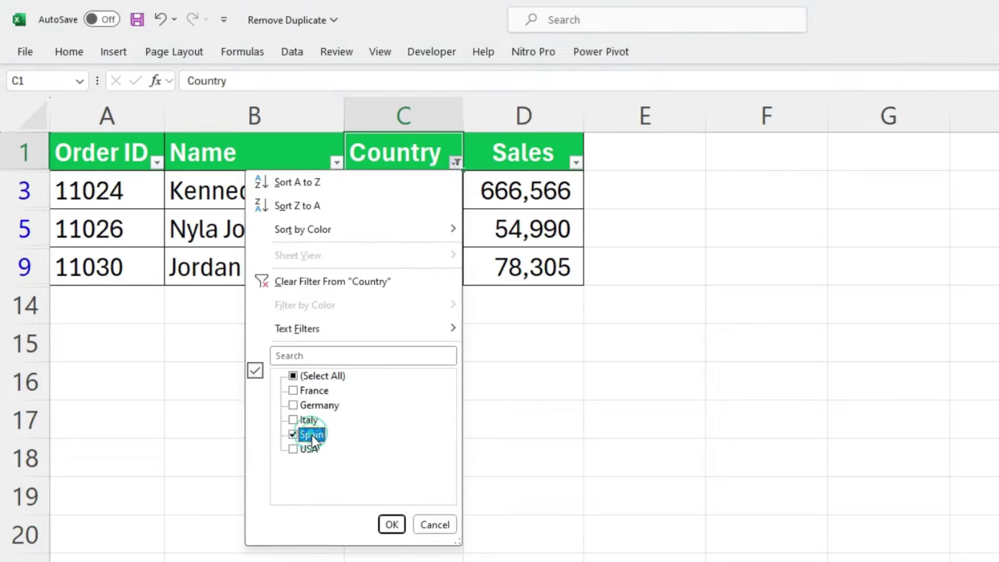
click(391, 525)
click(412, 164)
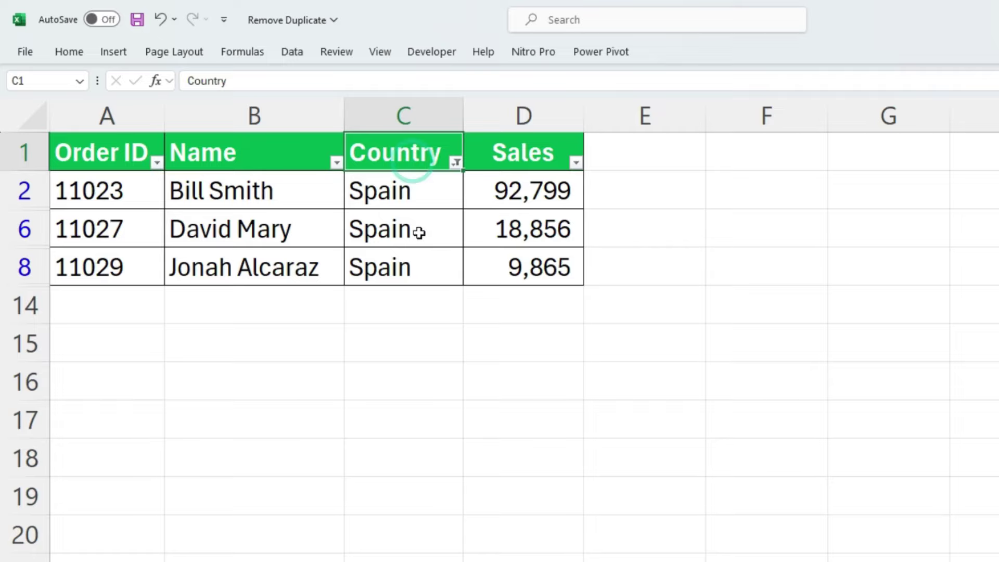
- Clear the Country filter so all 12 orders show again
key(ctrl+z)
click(419, 200)
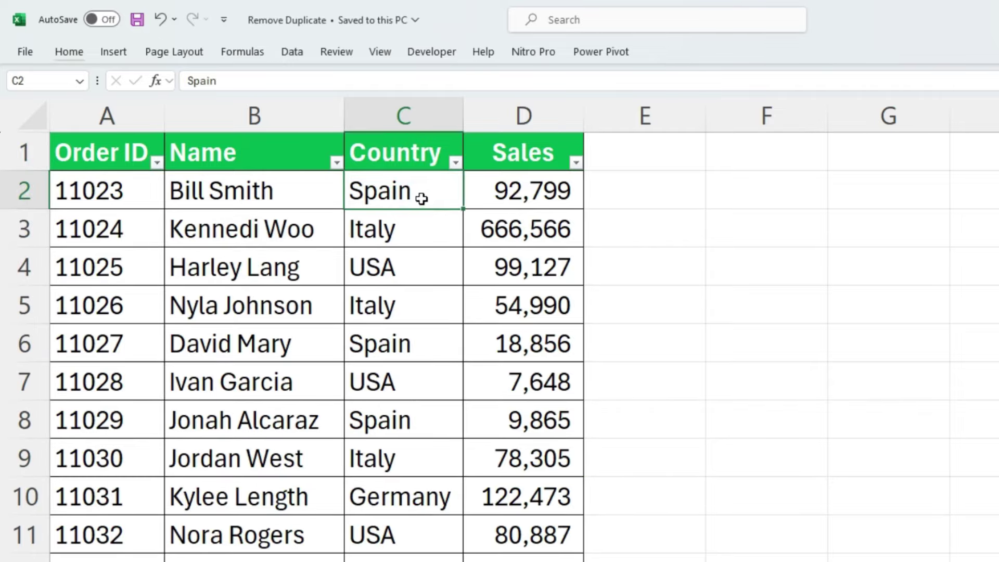
click(428, 158)
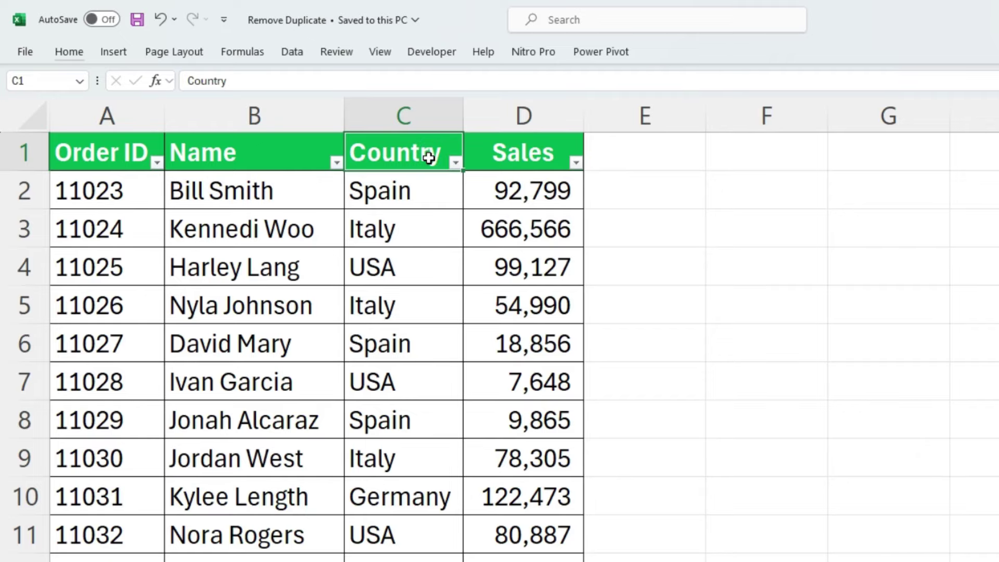
- Copy the Order ID, Name, Country, Sales header row into F1:I1
click(718, 156)
key(ctrl+Home)
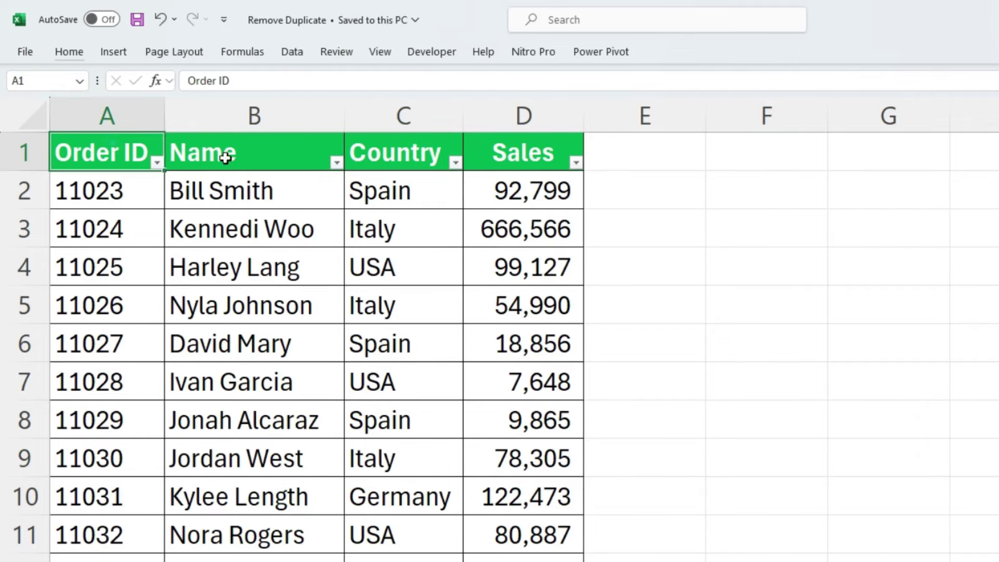
key(ctrl+shift+Right)
key(ctrl+c)
click(547, 118)
click(521, 116)
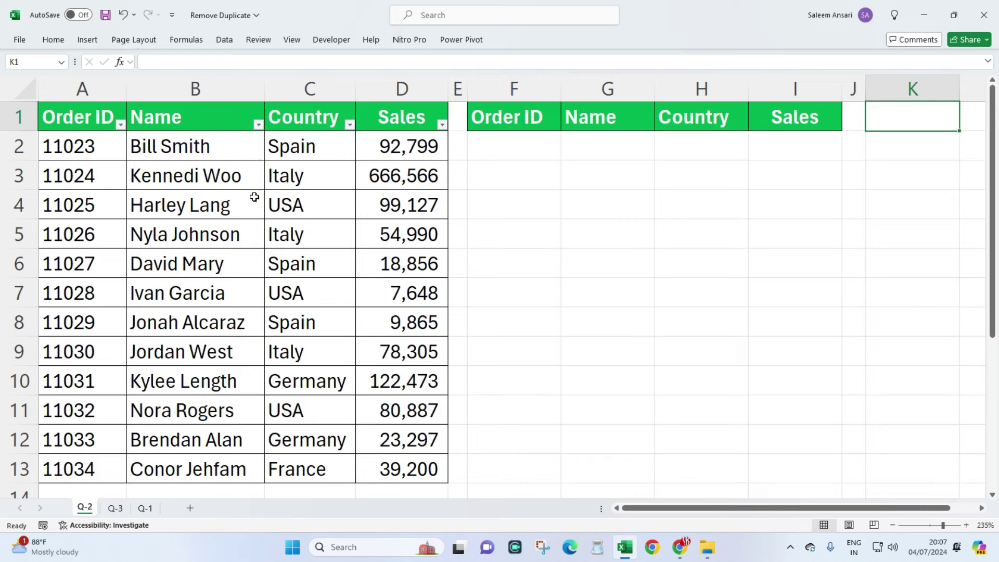
click(308, 141)
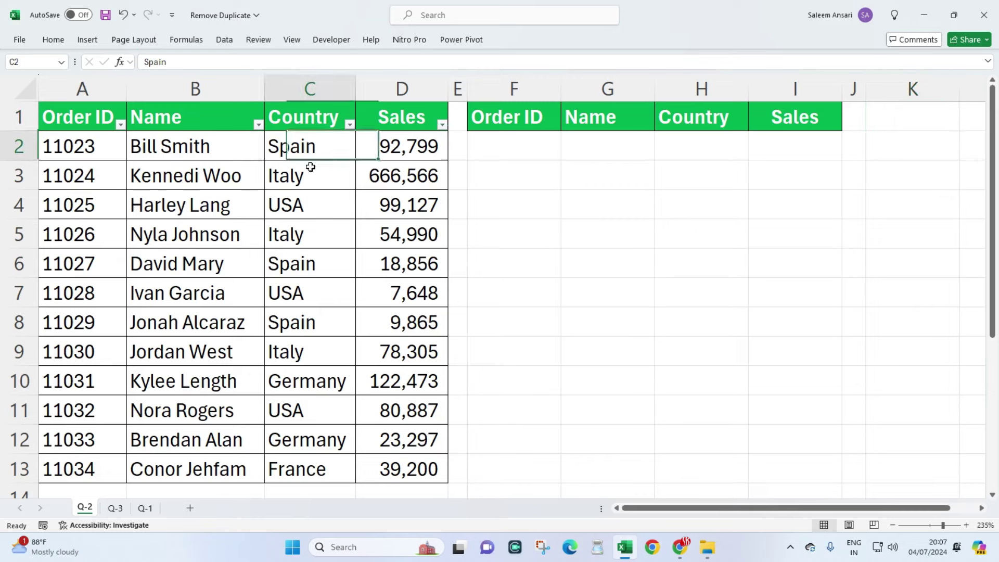
key(ctrl+shift+Down)
click(323, 144)
click(899, 115)
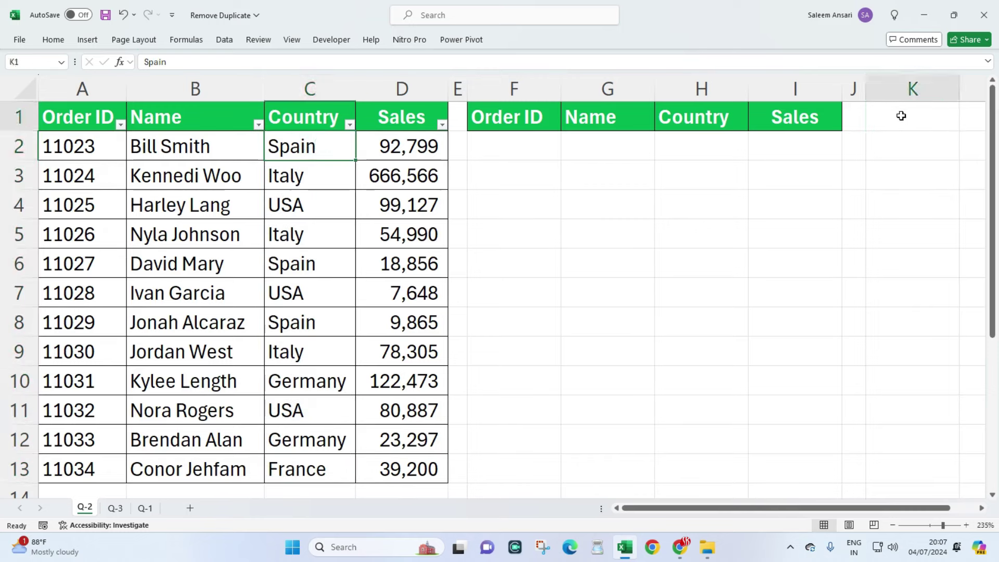
- Enter =UNIQUE(C2:C13) in K1 to list the five countries, and widen column J
text(=uni)
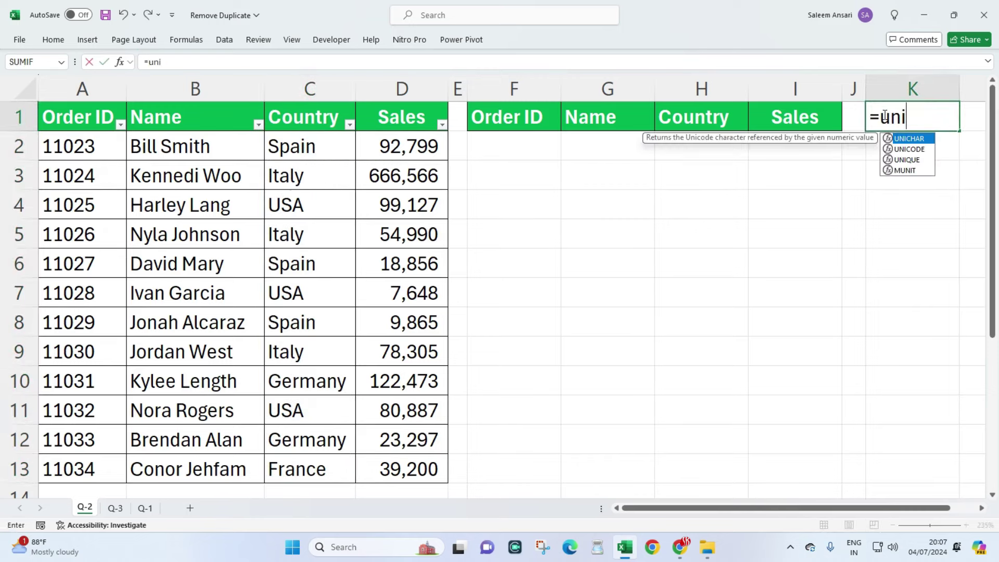
double_click(902, 161)
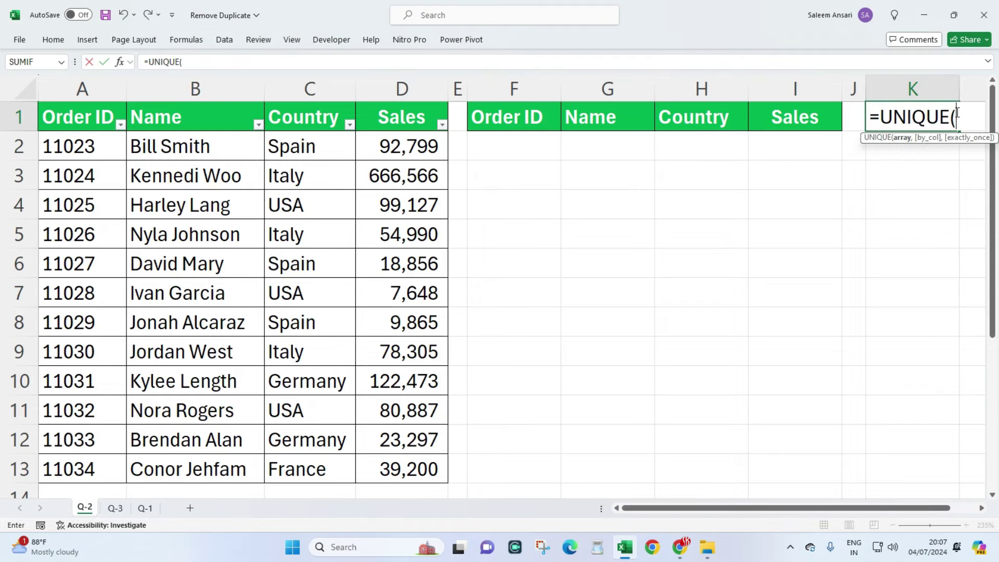
drag(317, 144, 319, 455)
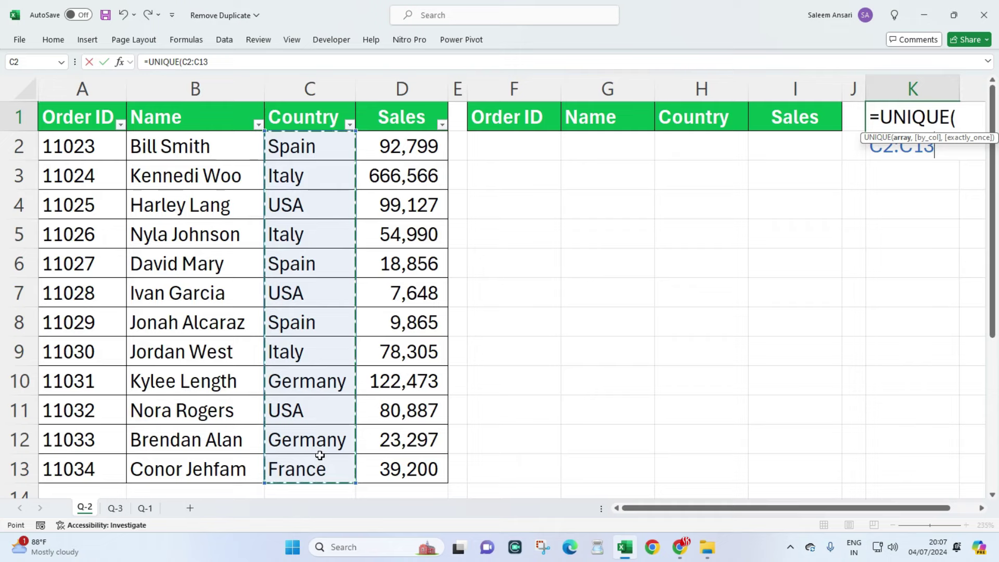
text())
key(Return)
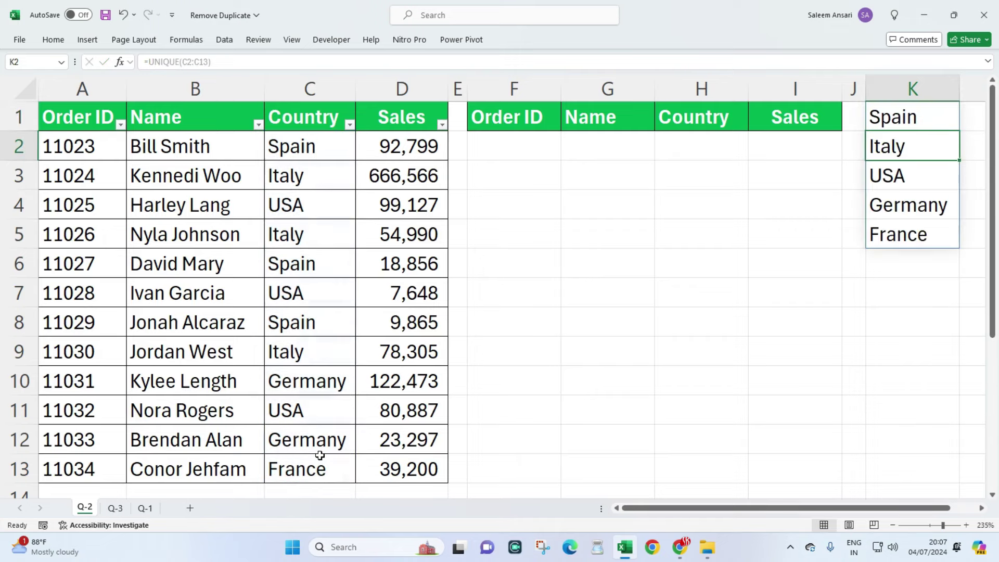
drag(890, 117, 903, 235)
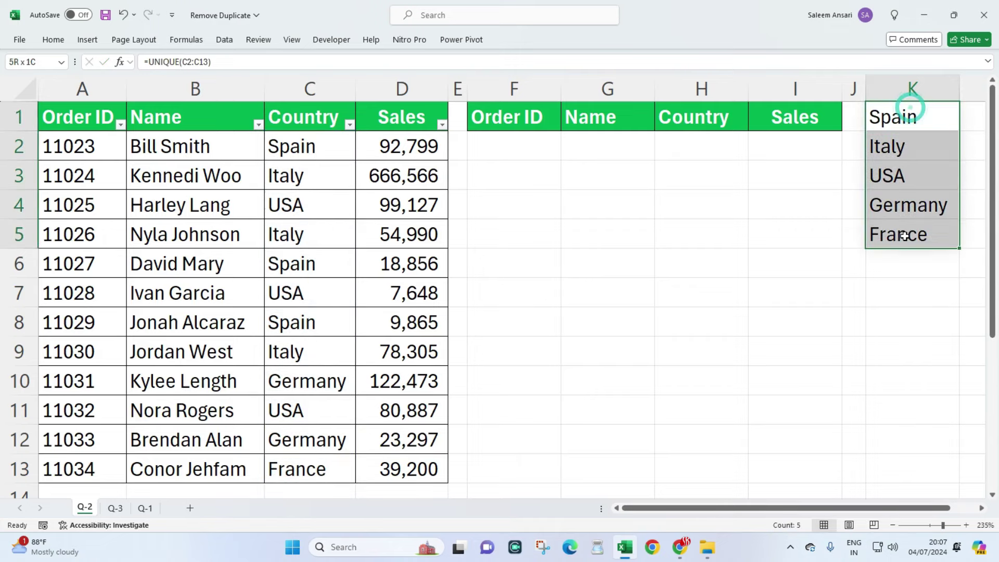
click(300, 185)
drag(307, 383, 306, 357)
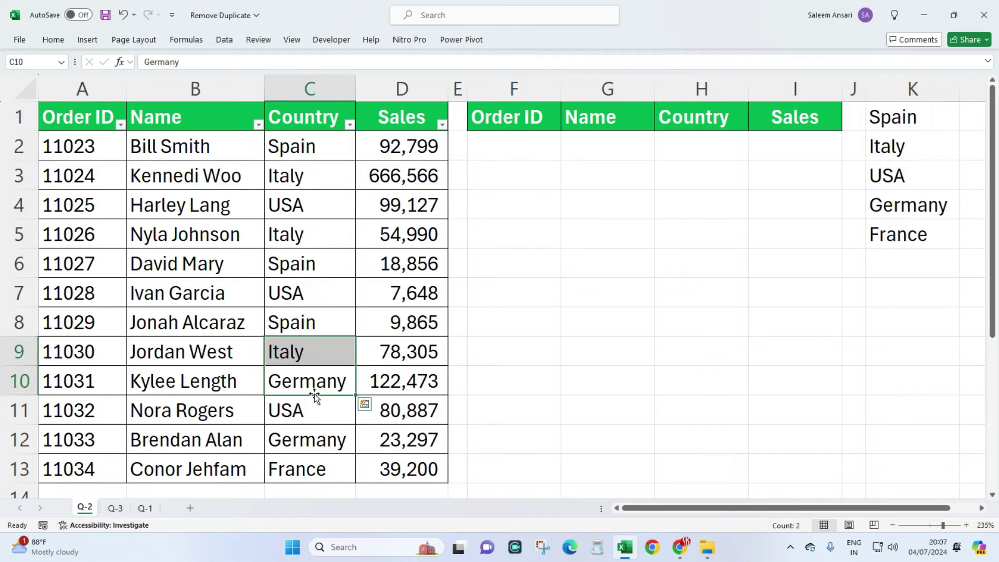
drag(891, 118, 896, 243)
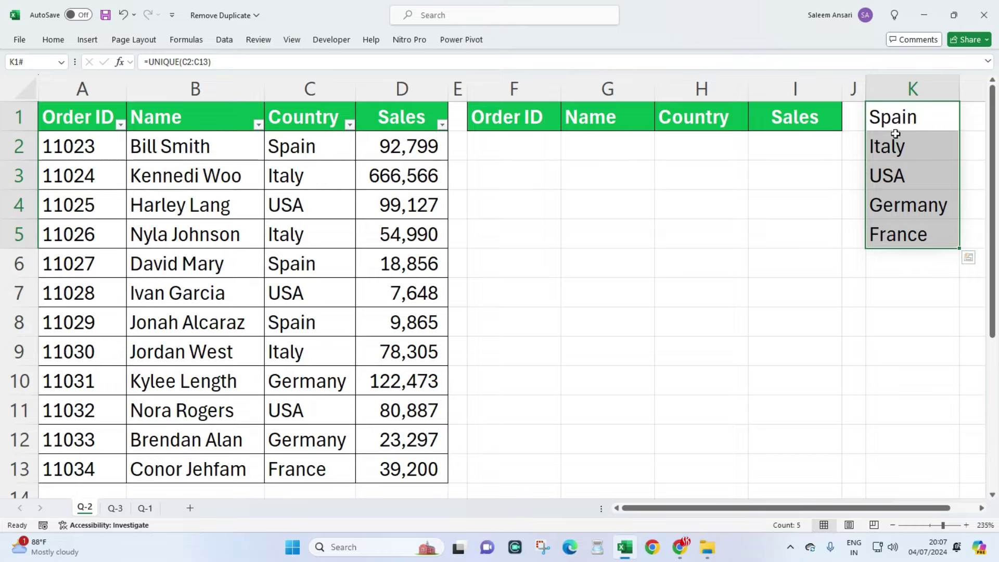
drag(865, 88, 940, 88)
- Give J1 a List data validation sourced from the K column countries, then choose Italy
click(888, 112)
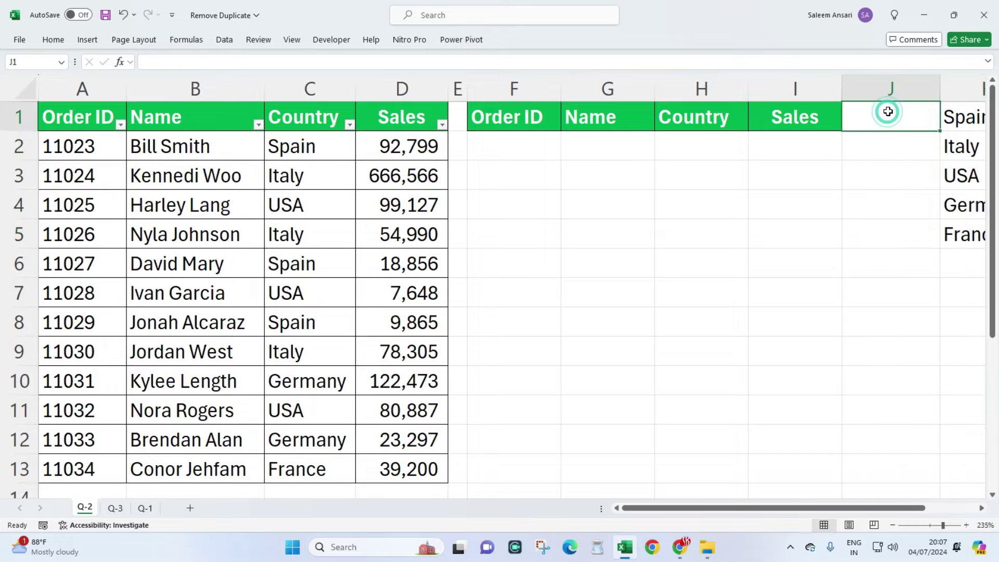
click(225, 39)
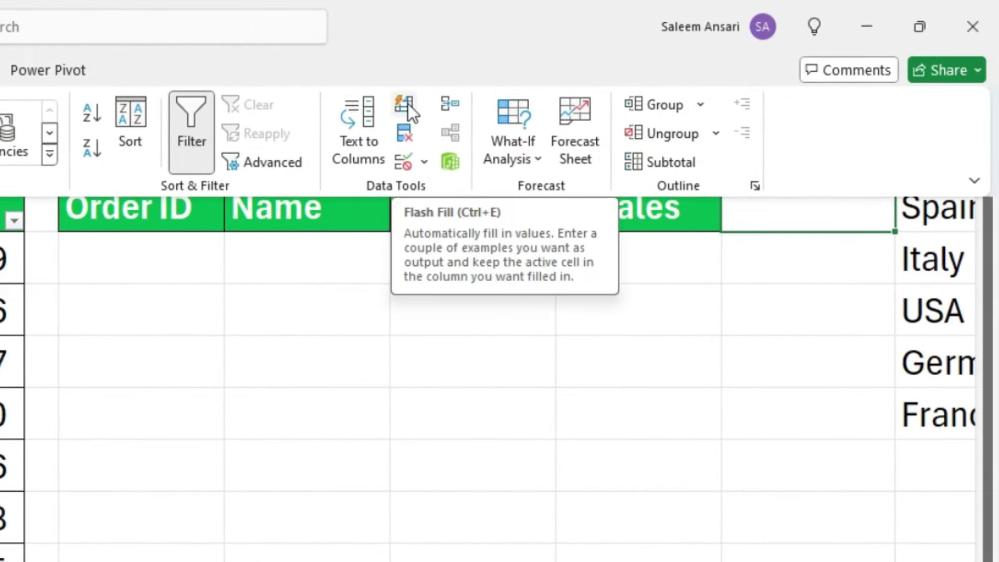
click(422, 163)
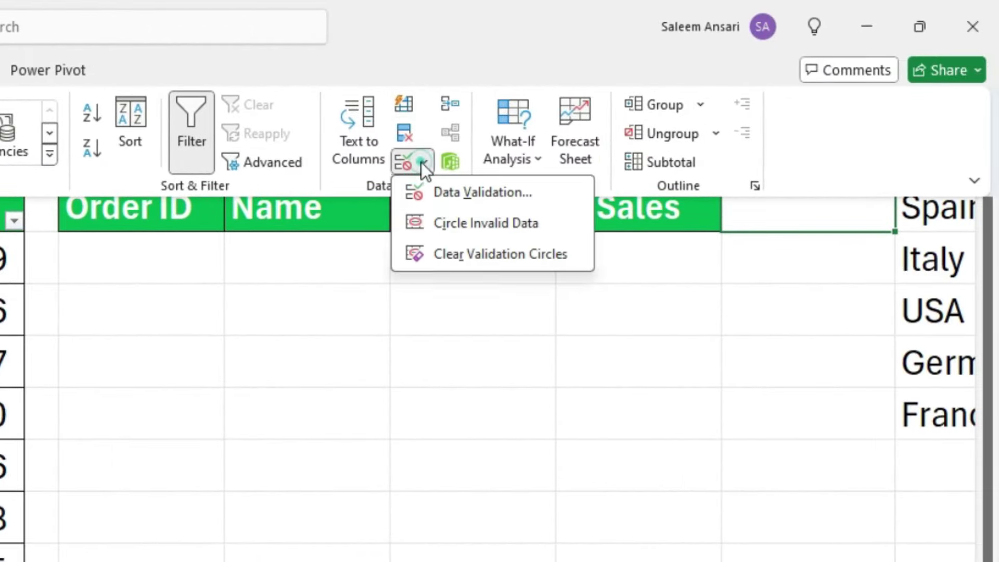
click(438, 188)
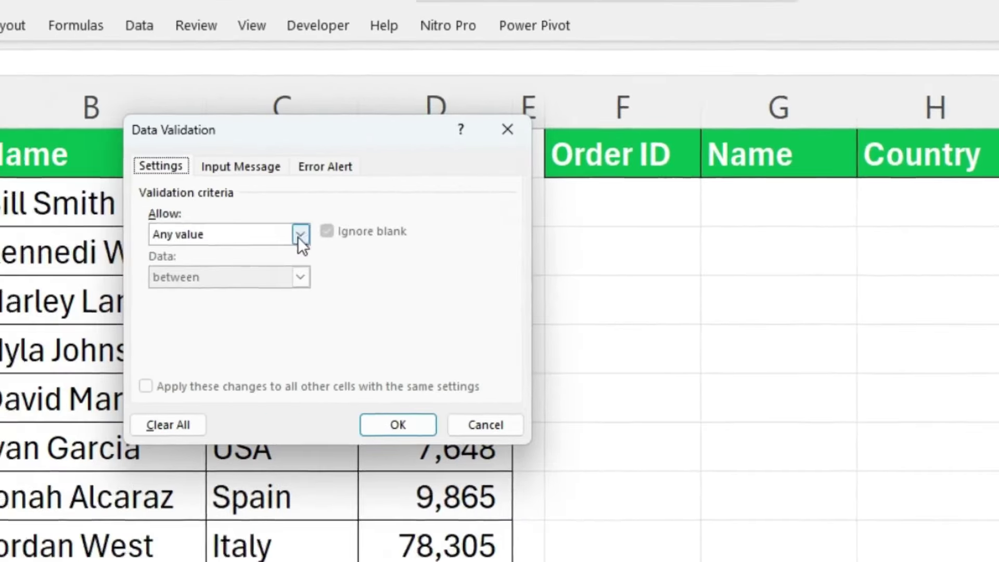
click(232, 232)
click(208, 291)
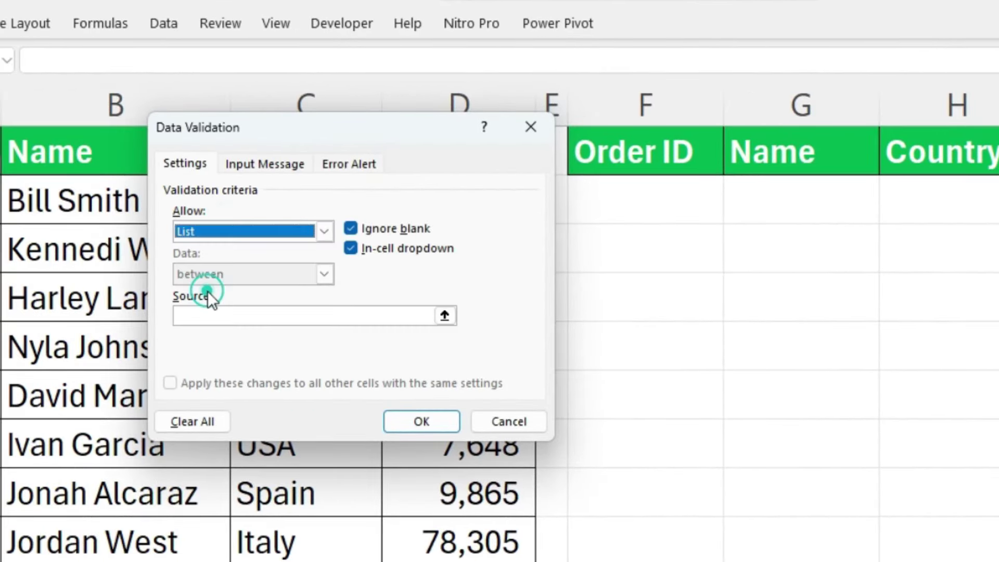
click(221, 314)
drag(945, 158, 944, 354)
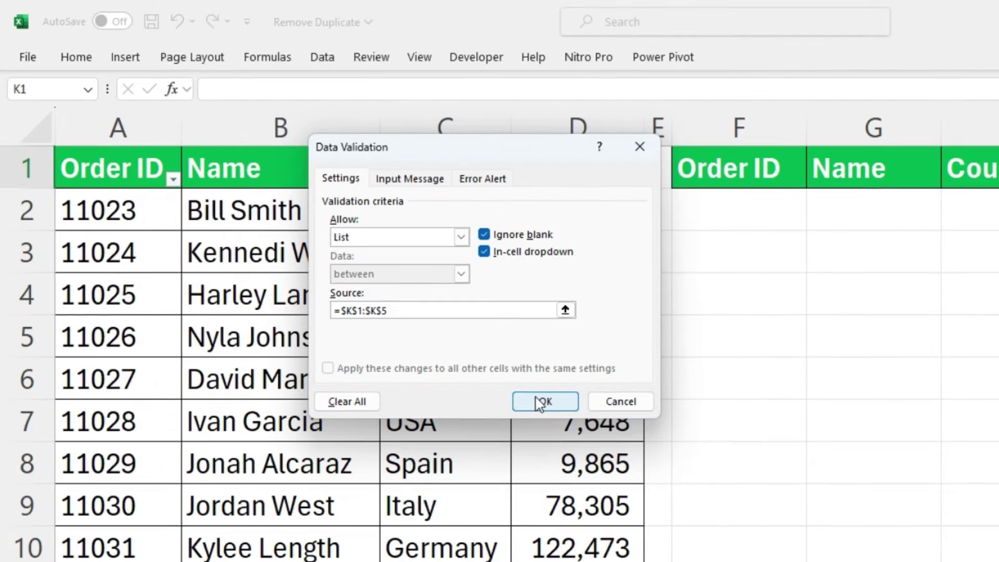
click(539, 401)
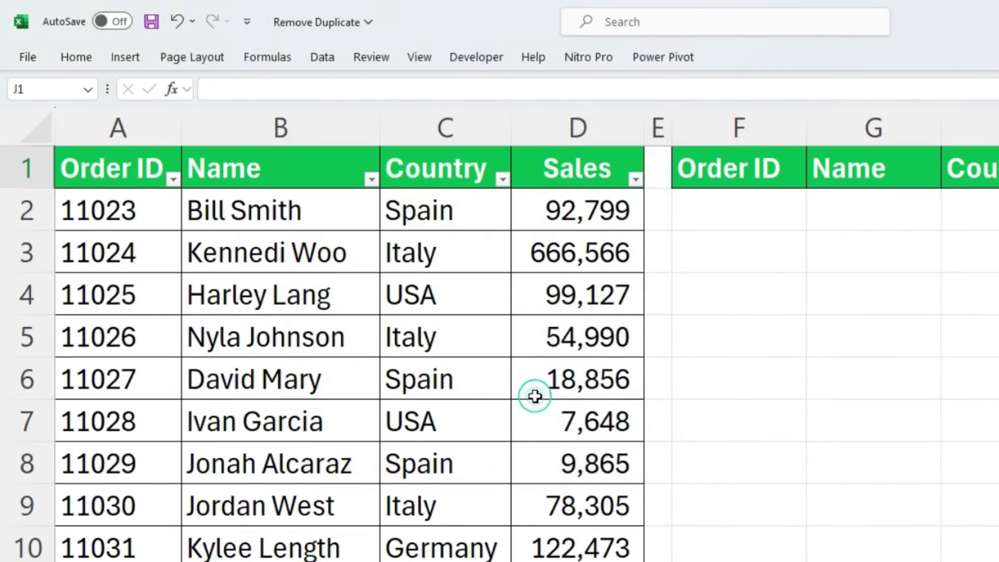
click(943, 127)
click(910, 168)
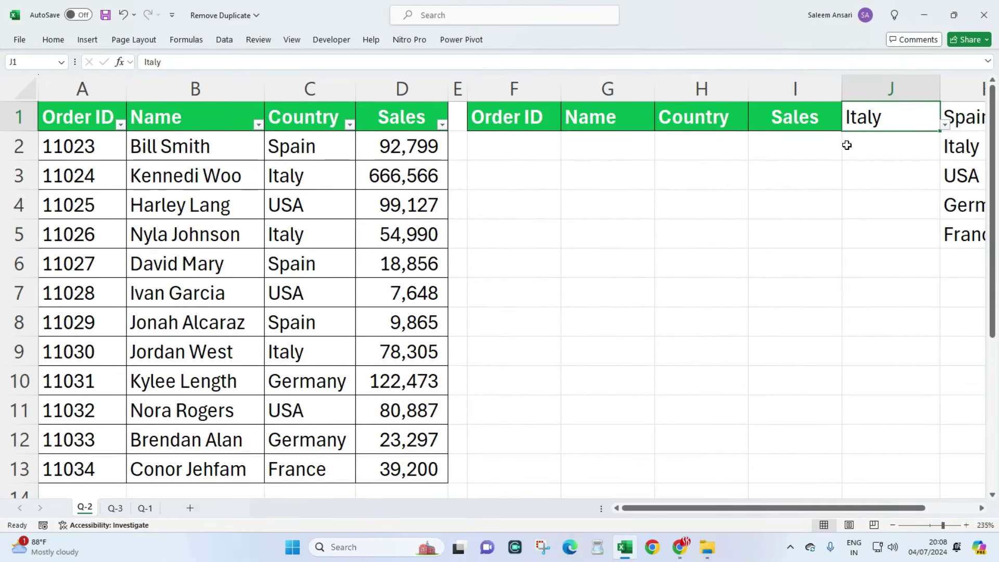
- Start a FILTER formula in F2 over the absolute data range $A$2:$D$13
click(500, 148)
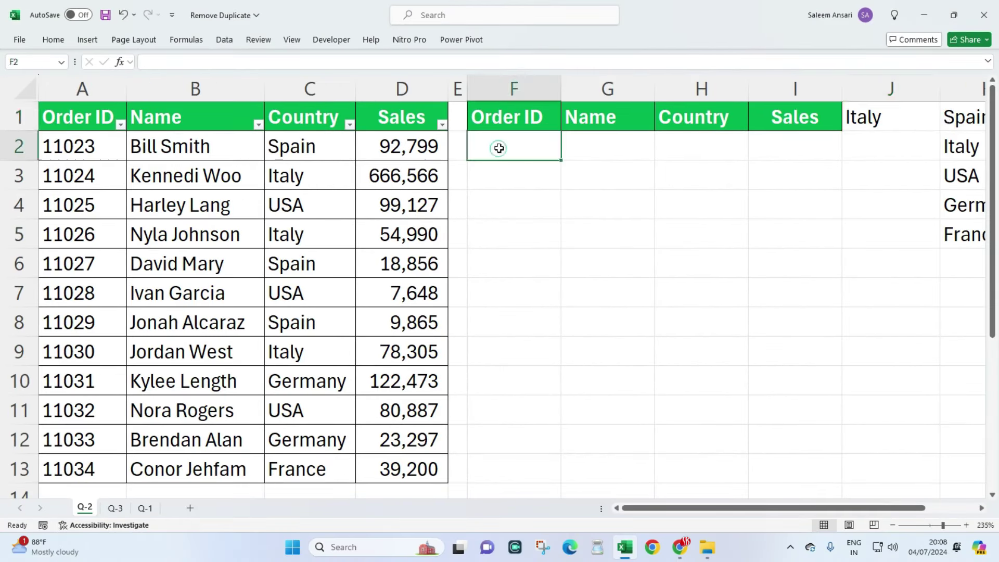
text(=fil)
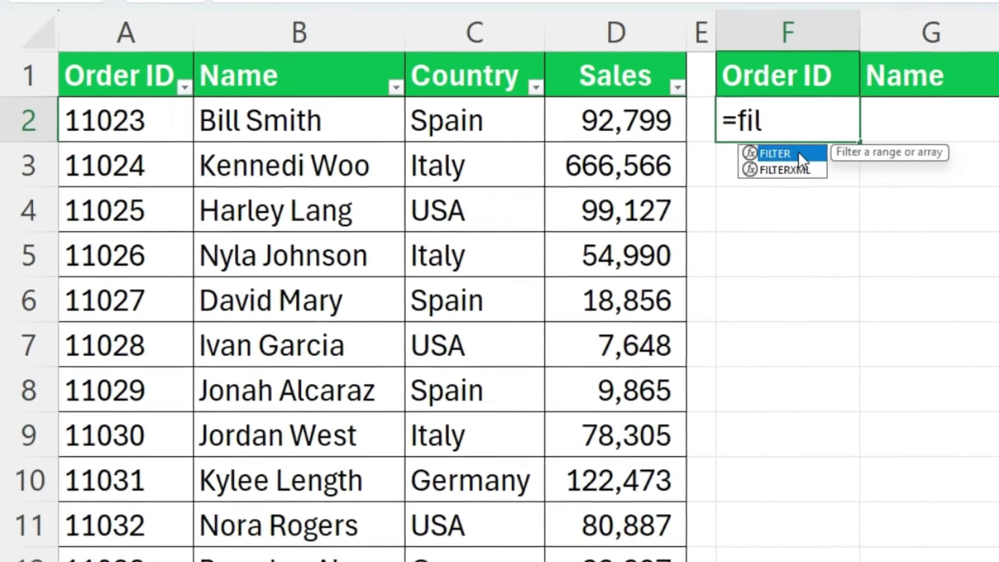
key(Tab)
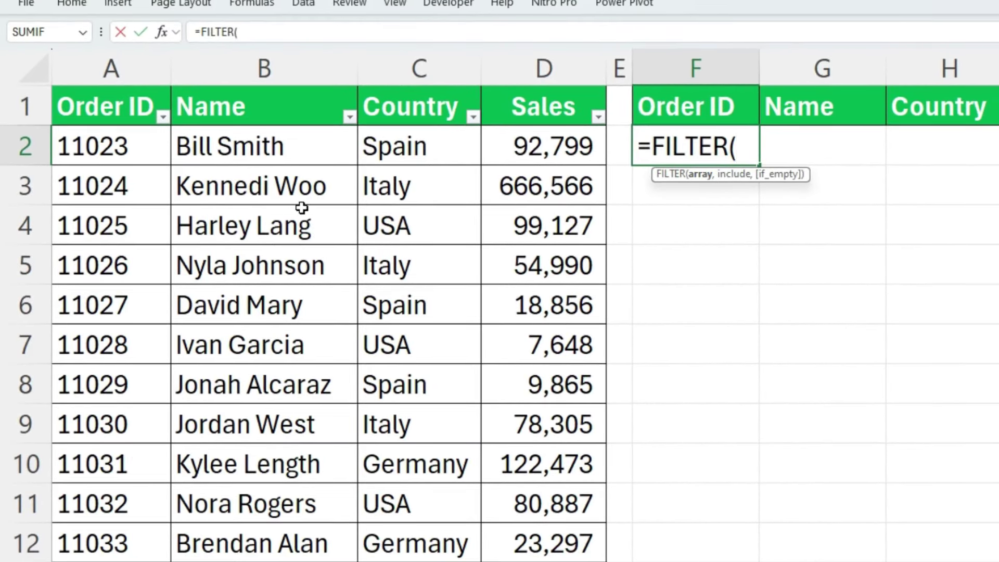
click(107, 106)
drag(138, 151, 552, 559)
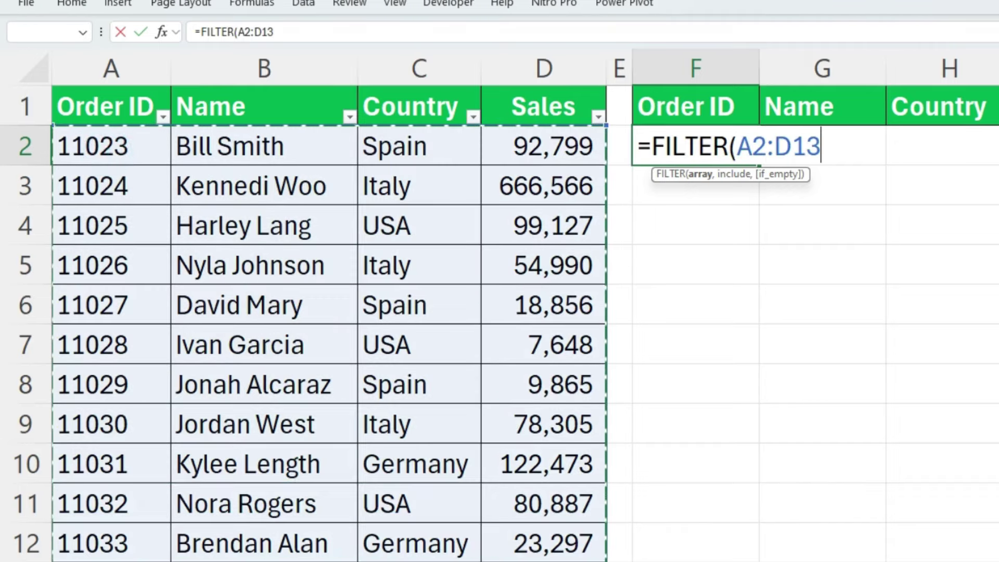
key(F4)
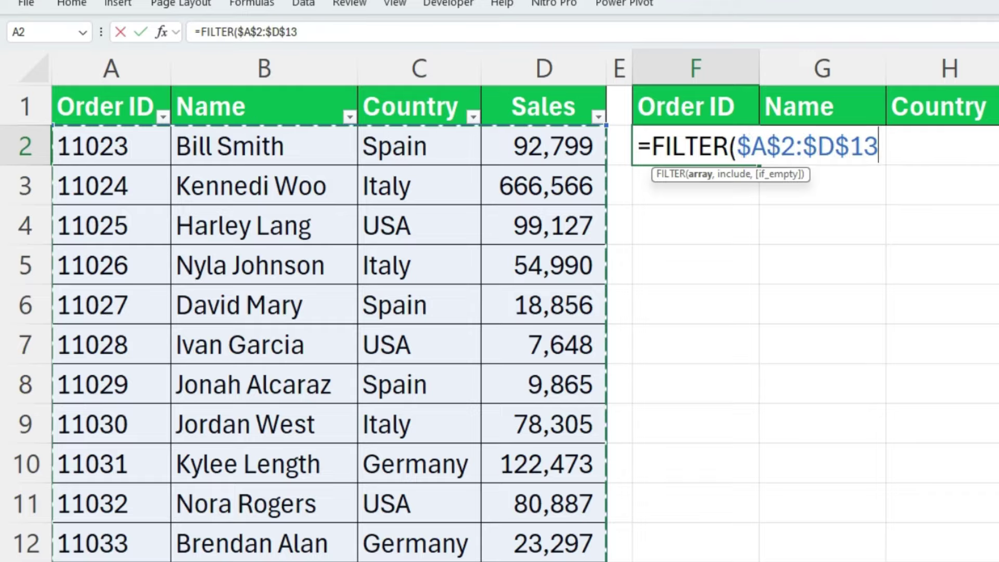
- Add the condition $C$2:$C$13=$J$1 and commit, spilling the three Italy orders
text(,)
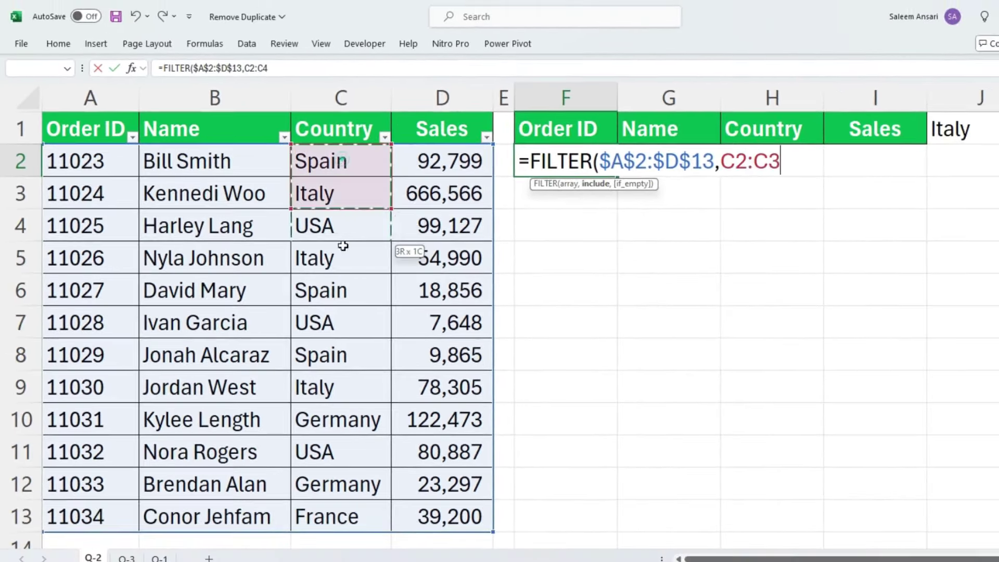
drag(339, 161, 339, 512)
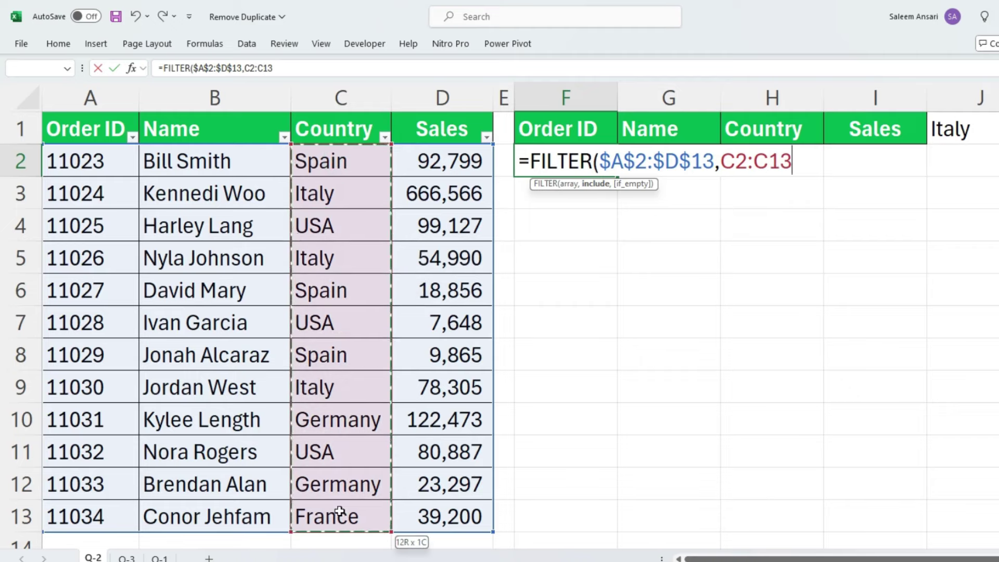
key(F4)
text($C$13=)
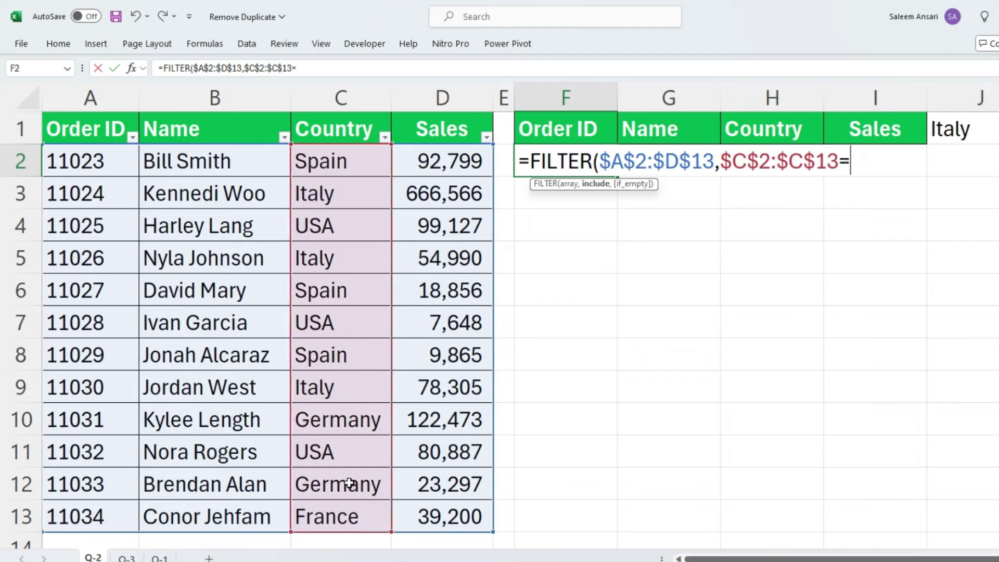
click(965, 130)
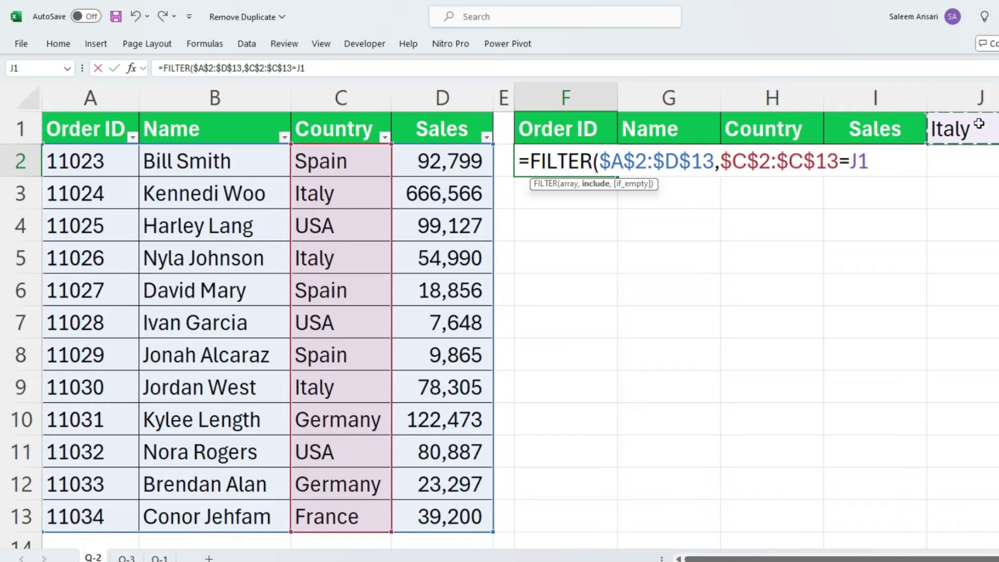
key(F4)
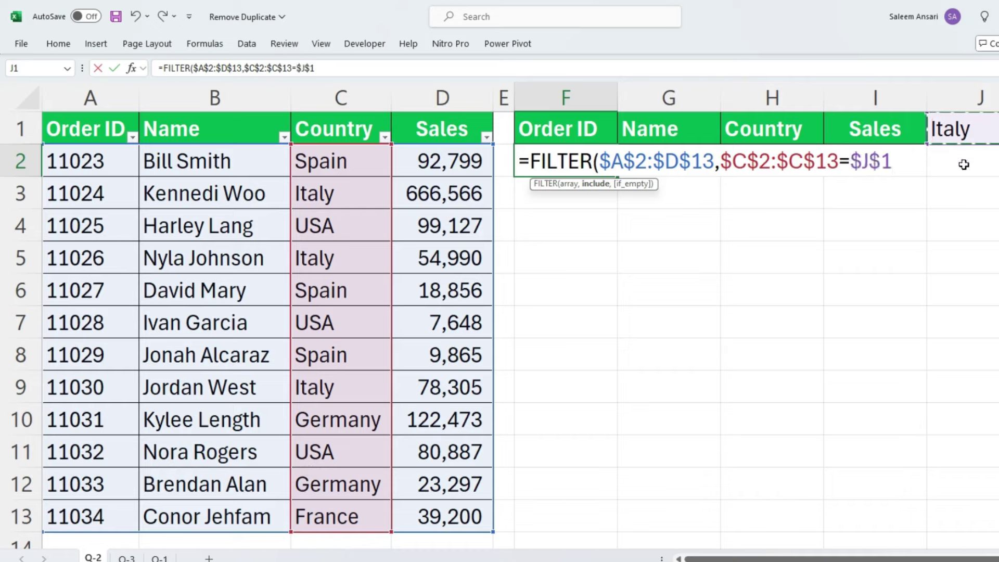
text())
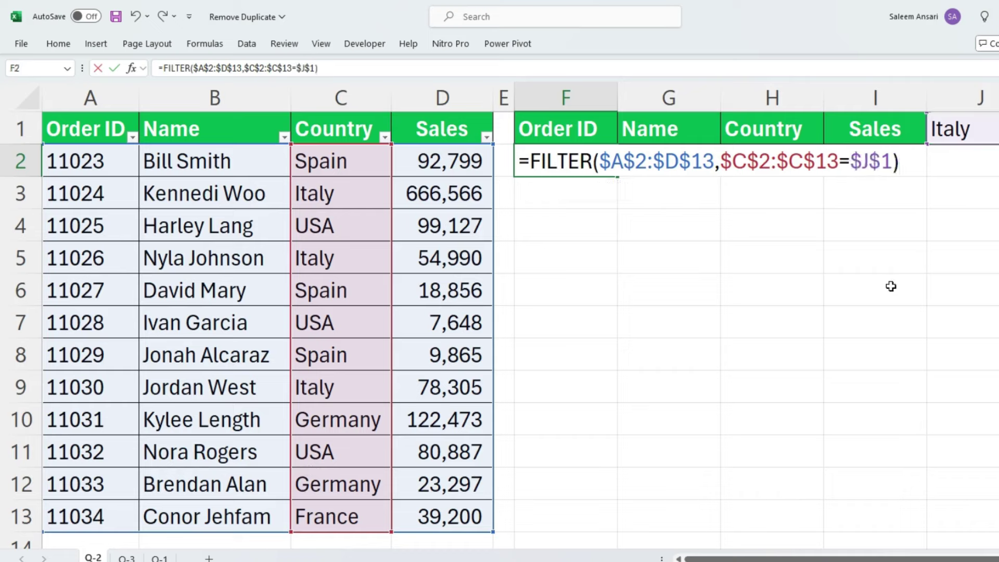
key(Return)
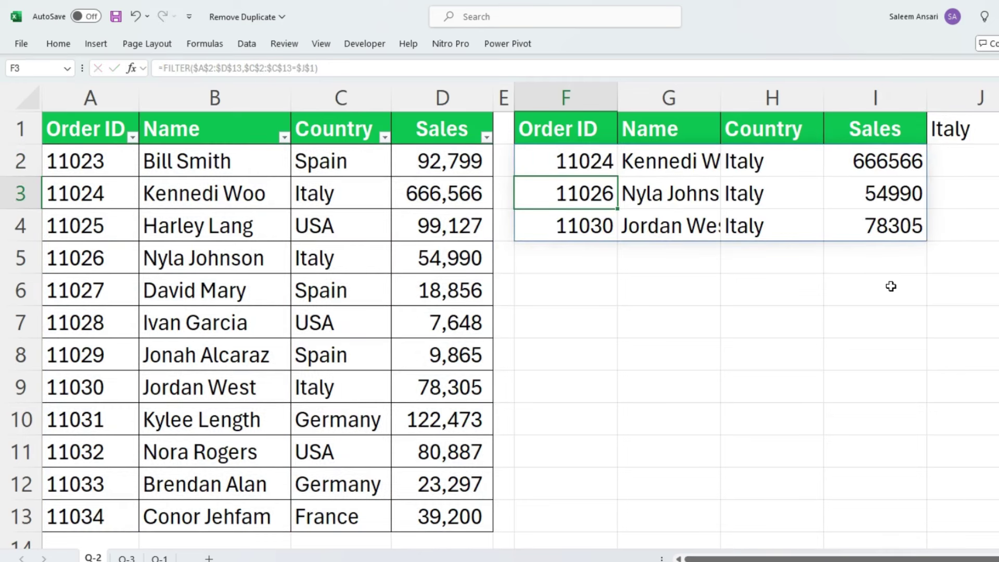
- Centre-align the spilled filter results in F2:I4
drag(553, 161, 854, 236)
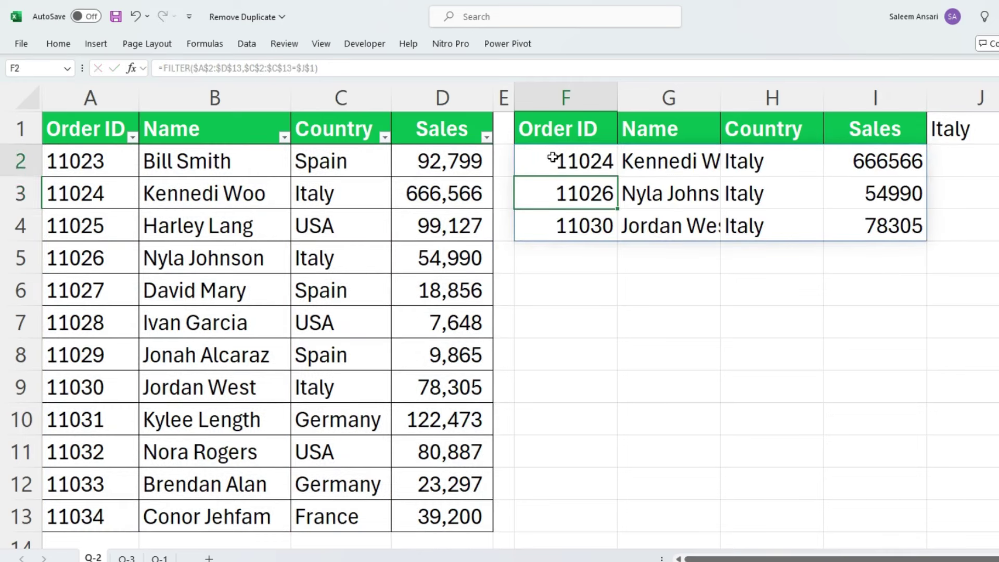
click(60, 48)
click(319, 92)
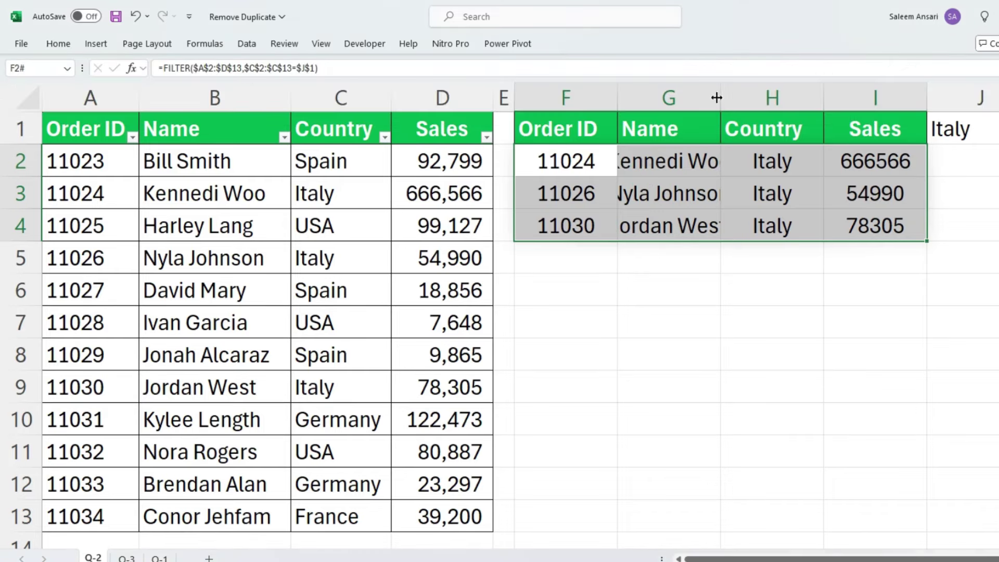
- Autofit column G to the full names and column H to its contents
double_click(721, 97)
click(829, 107)
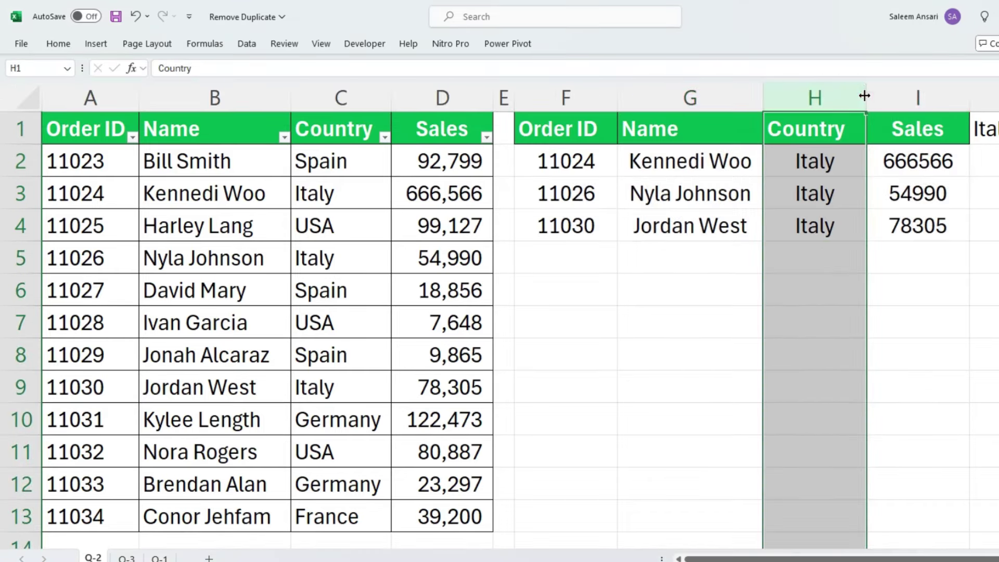
double_click(865, 96)
click(897, 161)
click(591, 161)
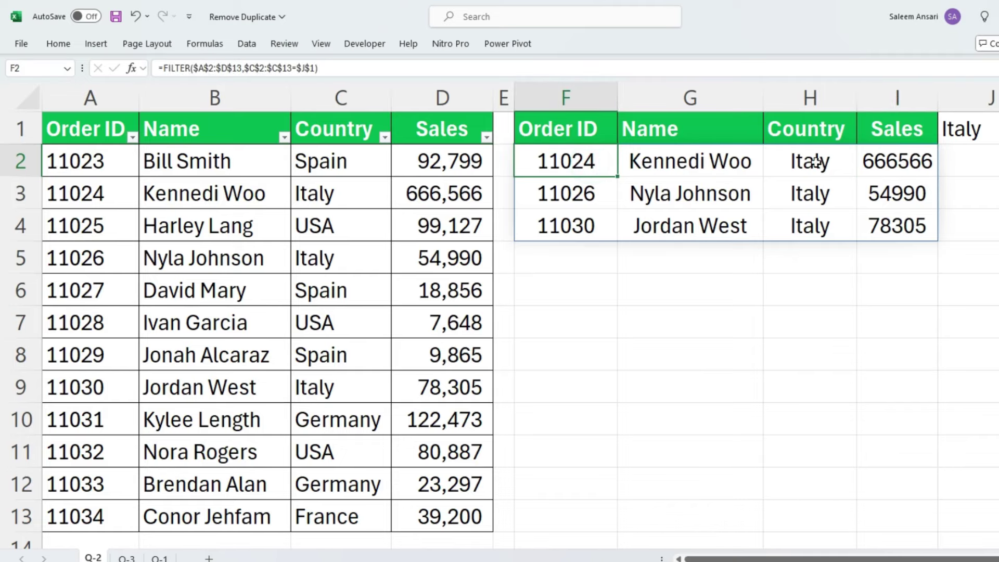
click(967, 129)
- Cycle J1 through Germany and Spain to France, then move to sheet Q-3
click(955, 126)
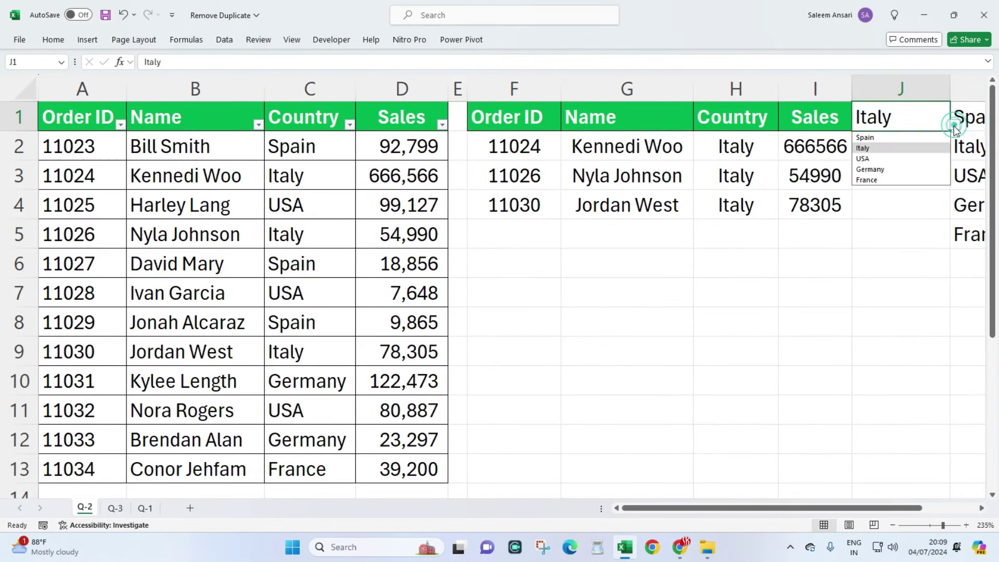
click(887, 168)
click(536, 147)
shift+click(825, 173)
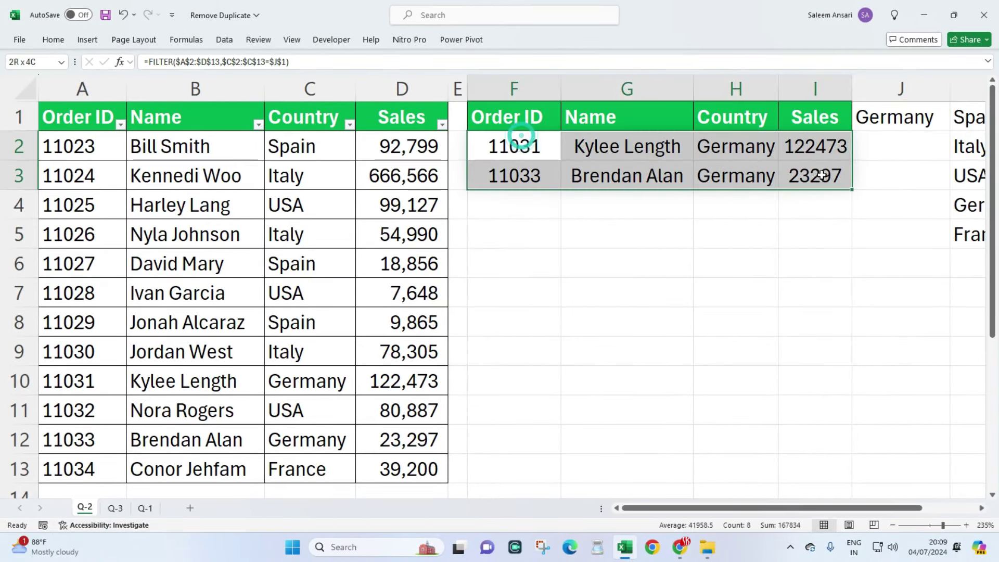
click(947, 124)
click(955, 125)
click(940, 138)
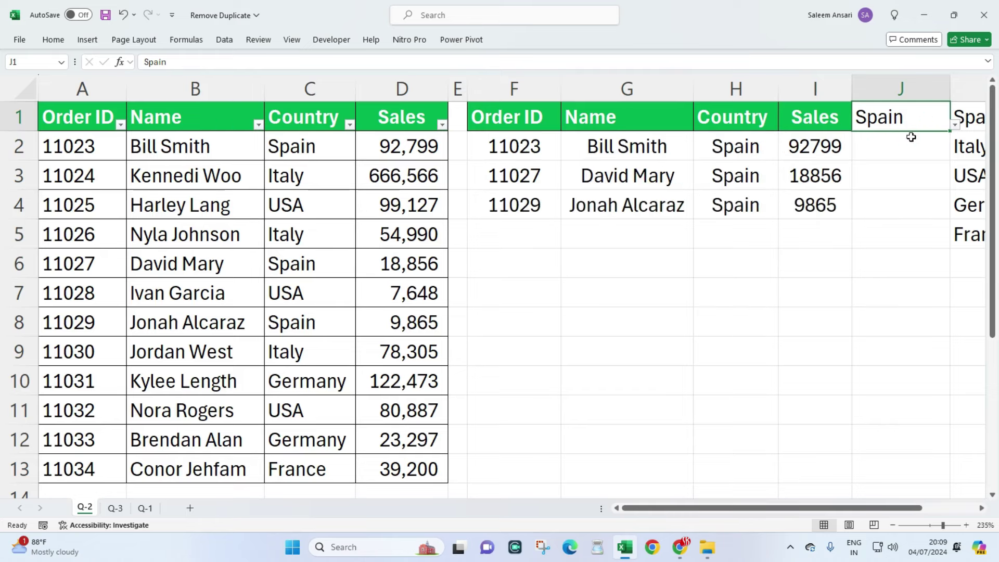
click(954, 124)
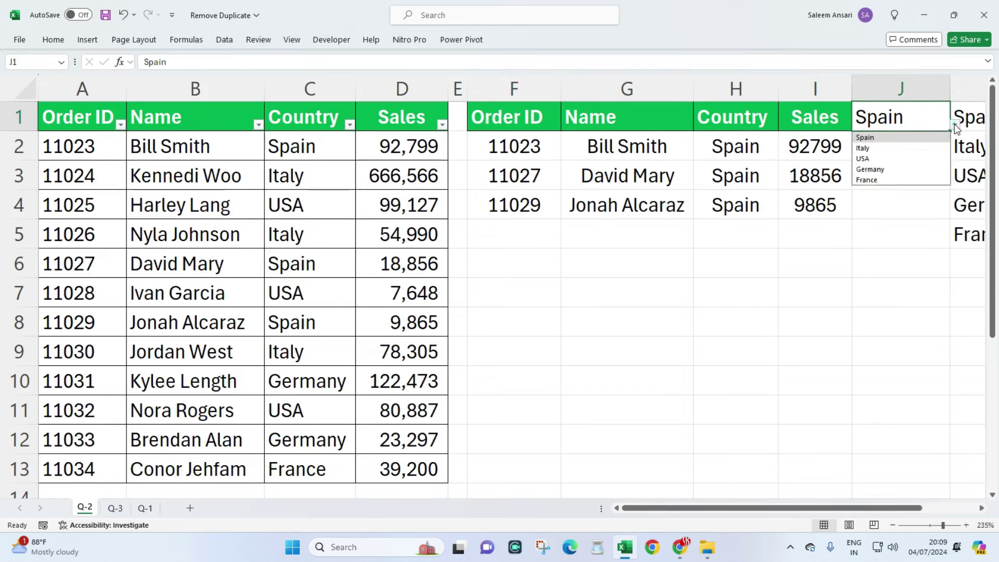
click(895, 146)
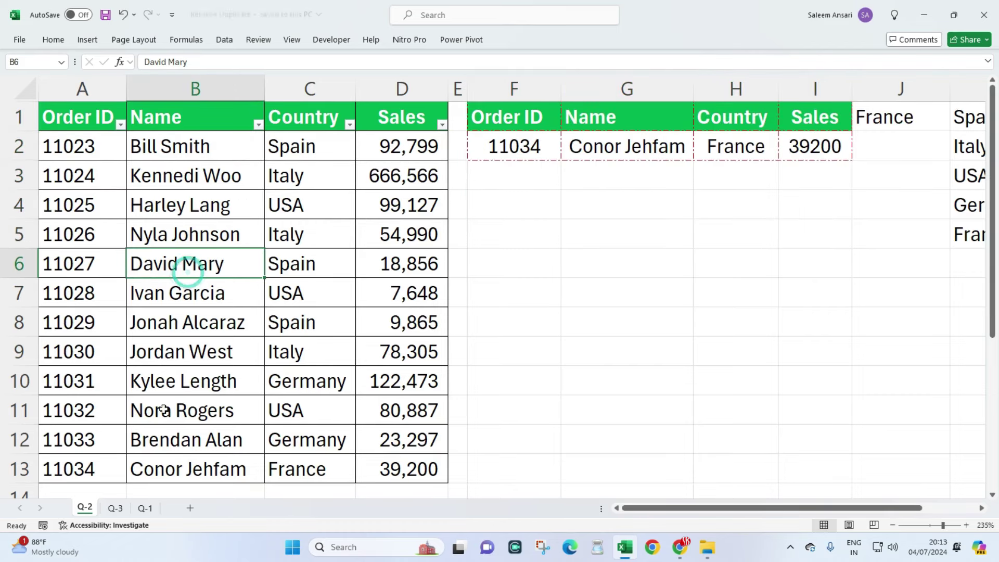
click(115, 508)
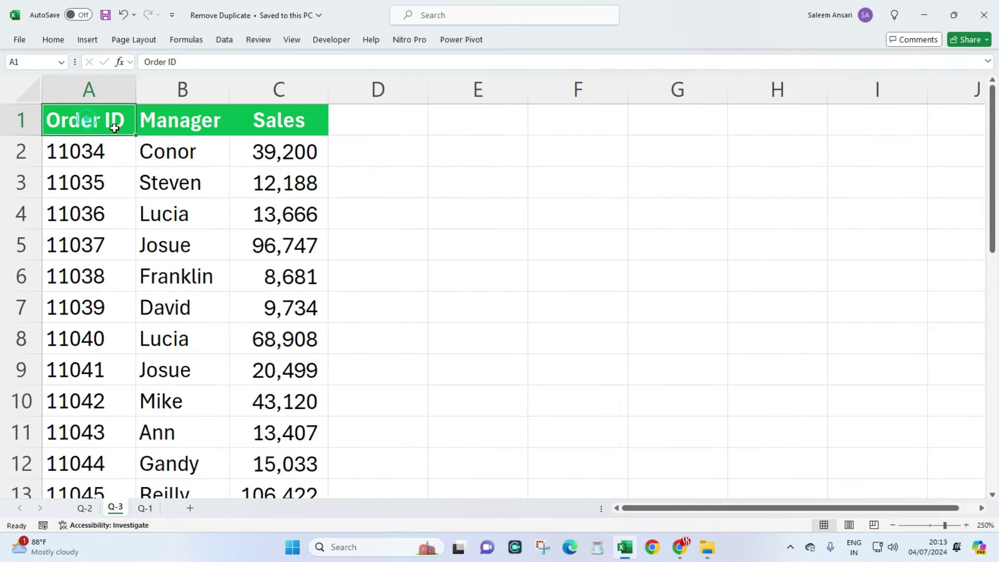
- Start a FILTER formula in E2 over the absolute data range $A$2:$C$28
drag(115, 128, 290, 125)
click(225, 170)
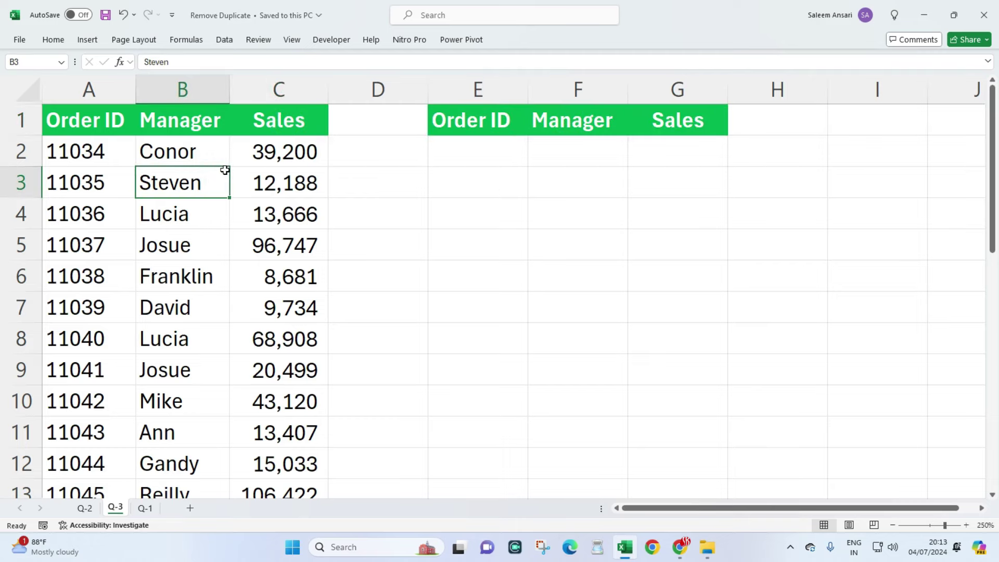
drag(268, 161, 284, 401)
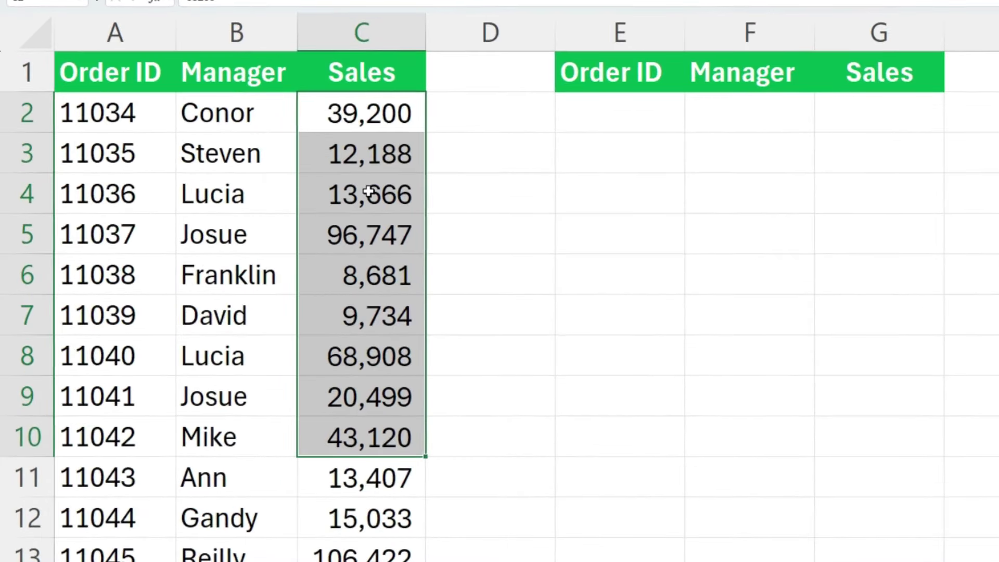
click(631, 117)
text(=)
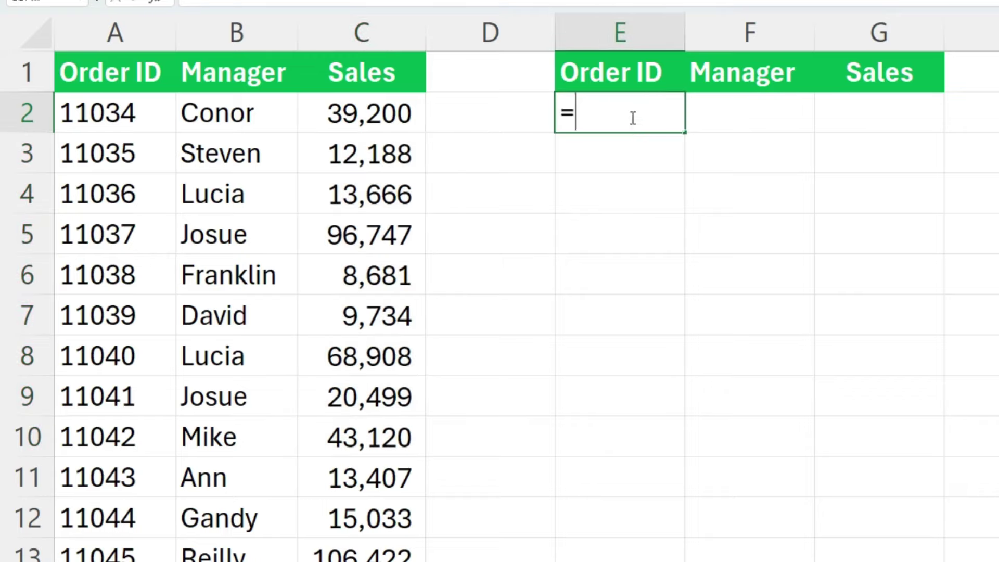
text(fi)
key(Tab)
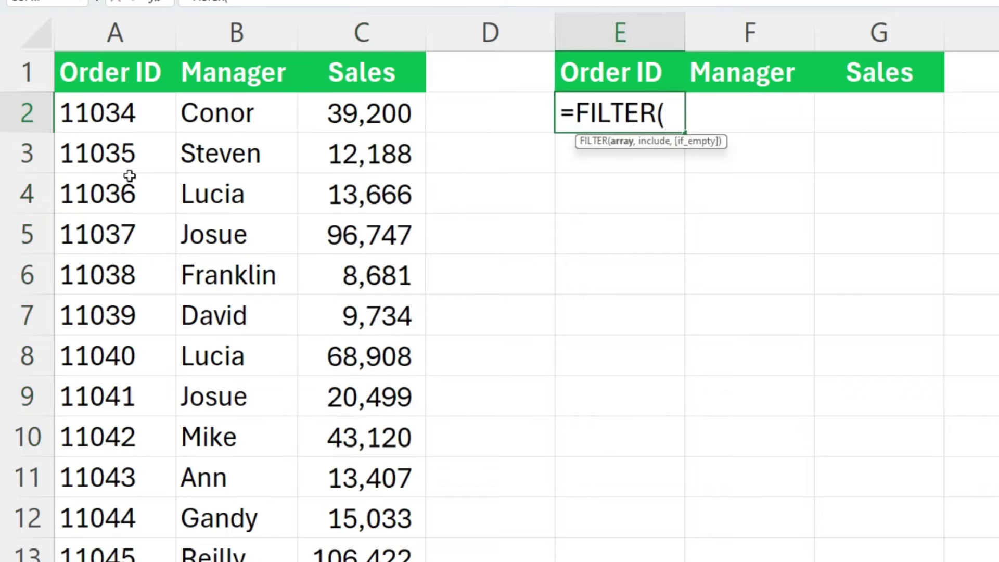
click(99, 114)
key(ctrl+shift+Right)
key(ctrl+shift+Down)
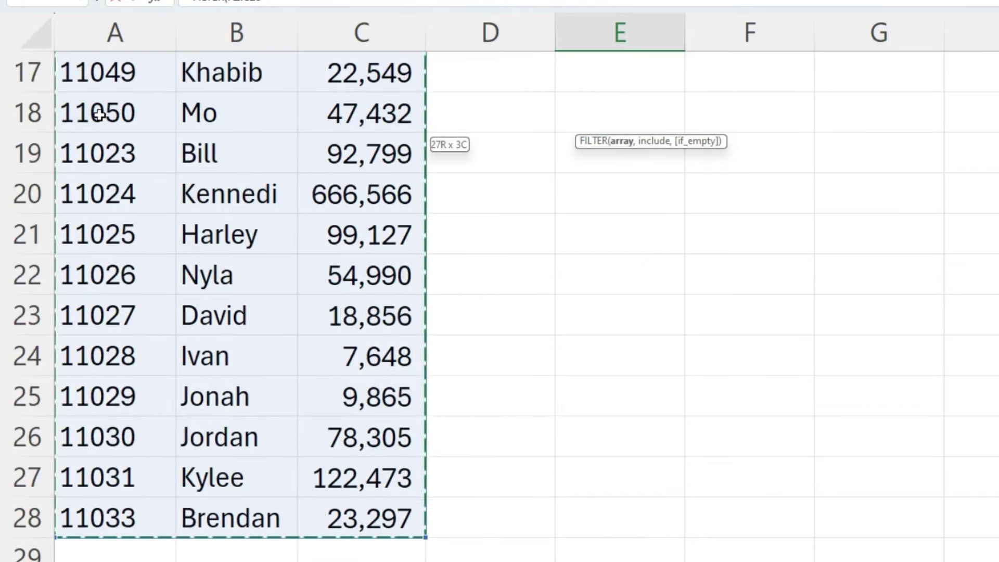
key(F4)
- Add the condition $C$2:$C$28>50000 and commit, spilling the ten orders above 50000
text(,)
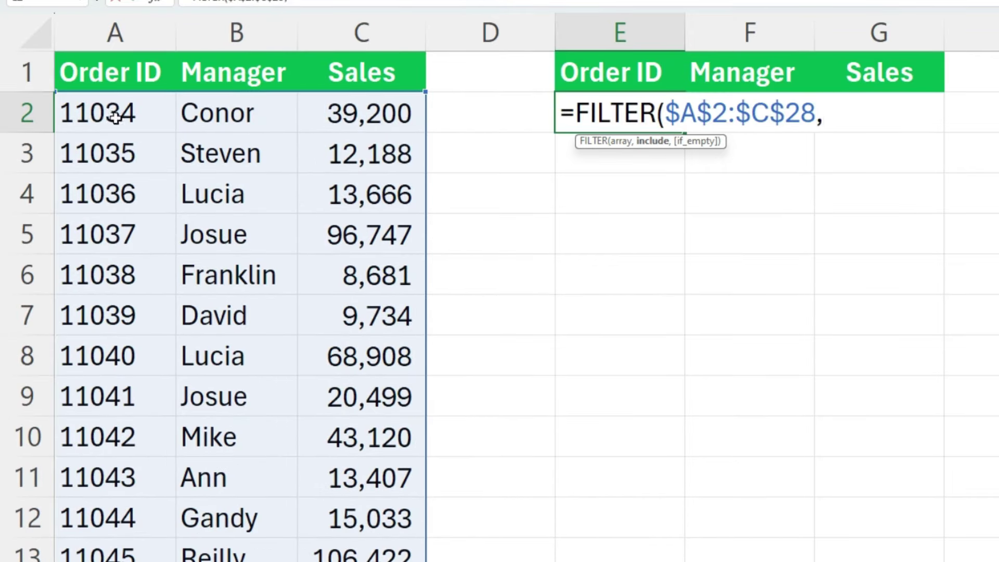
click(377, 116)
key(ctrl+shift+Down)
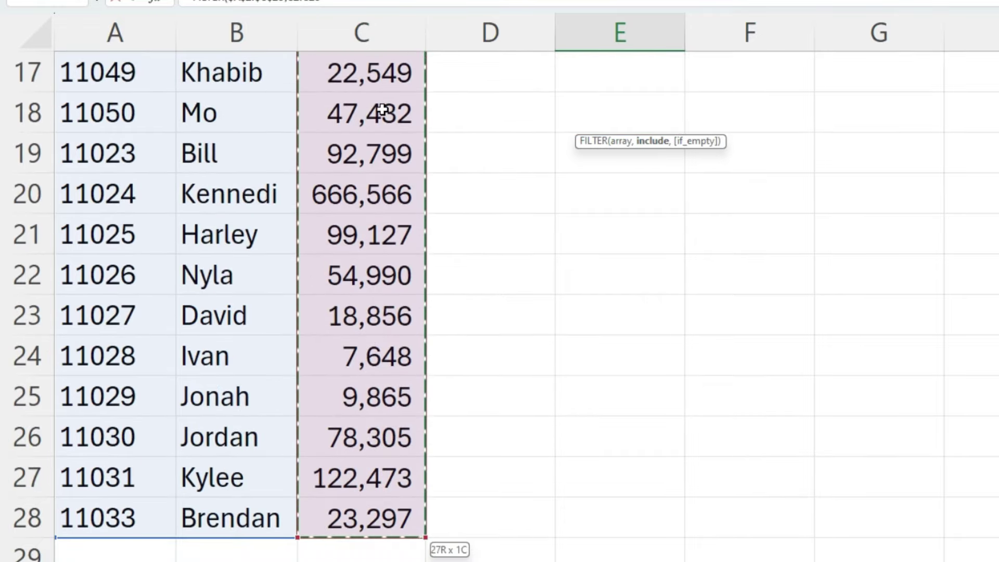
key(F4)
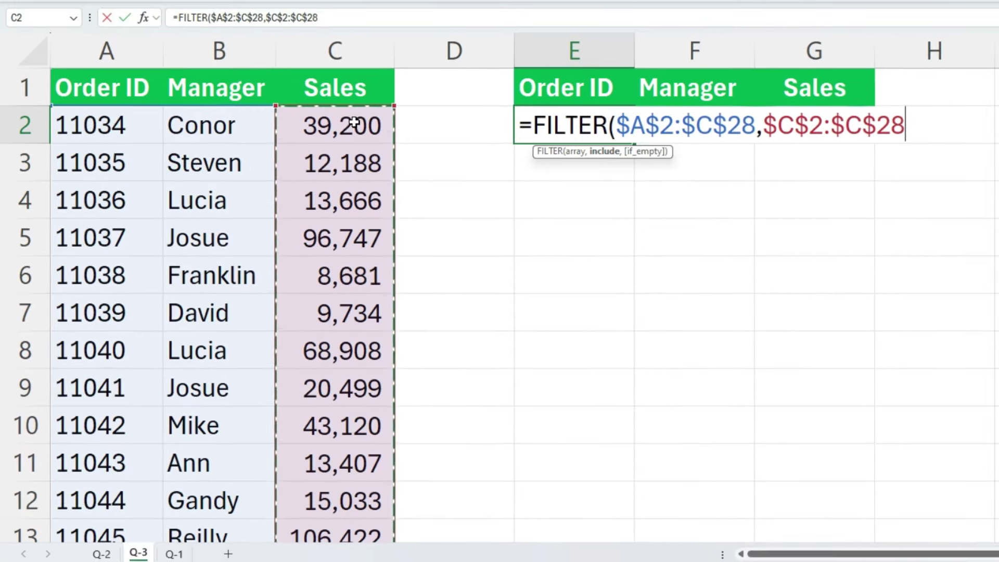
text(>50000)
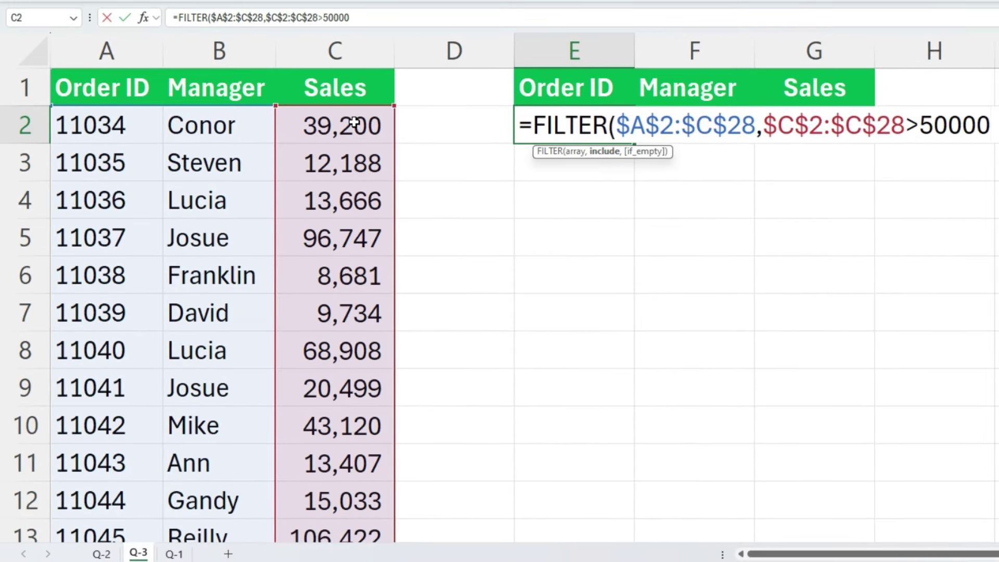
text())
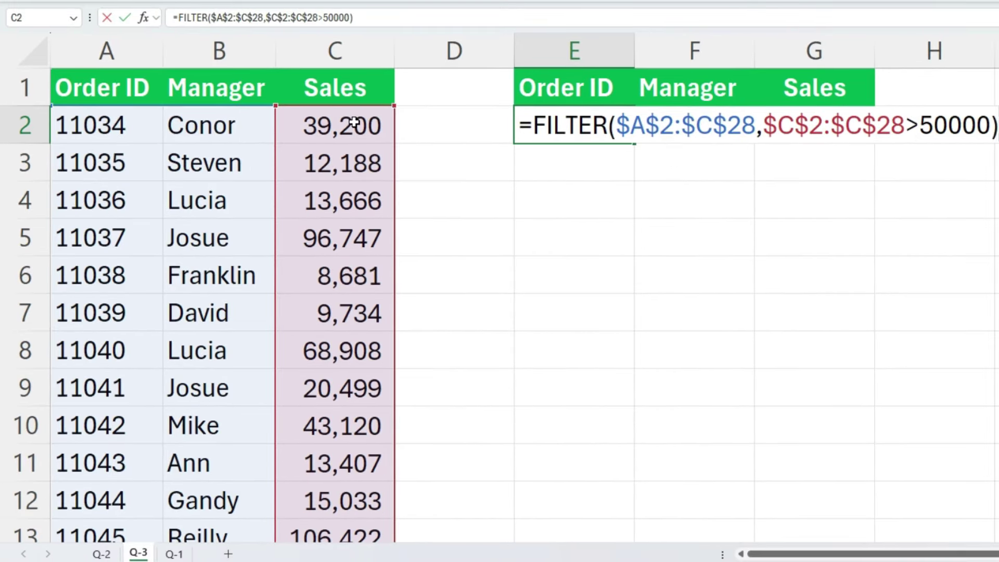
key(Return)
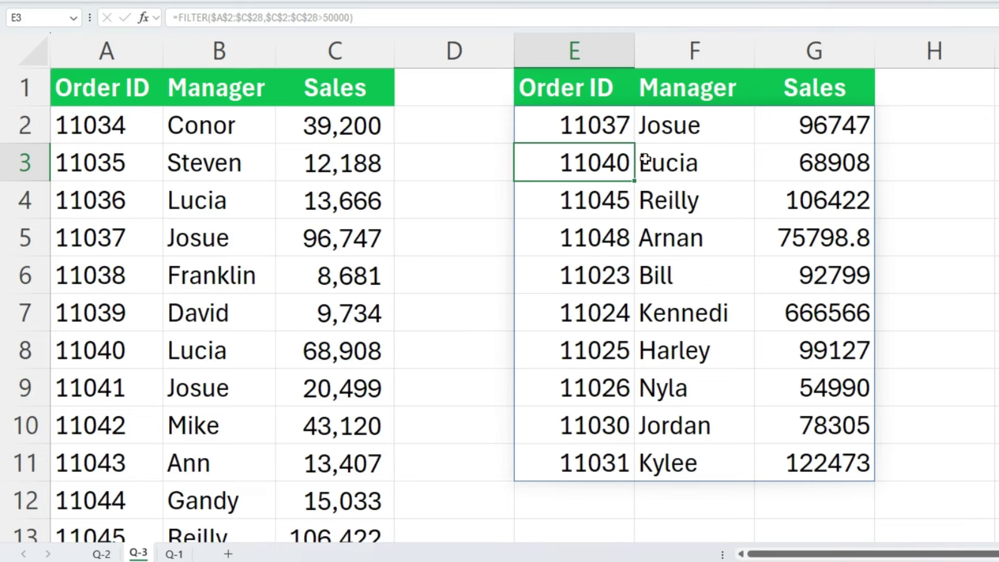
drag(598, 128, 810, 448)
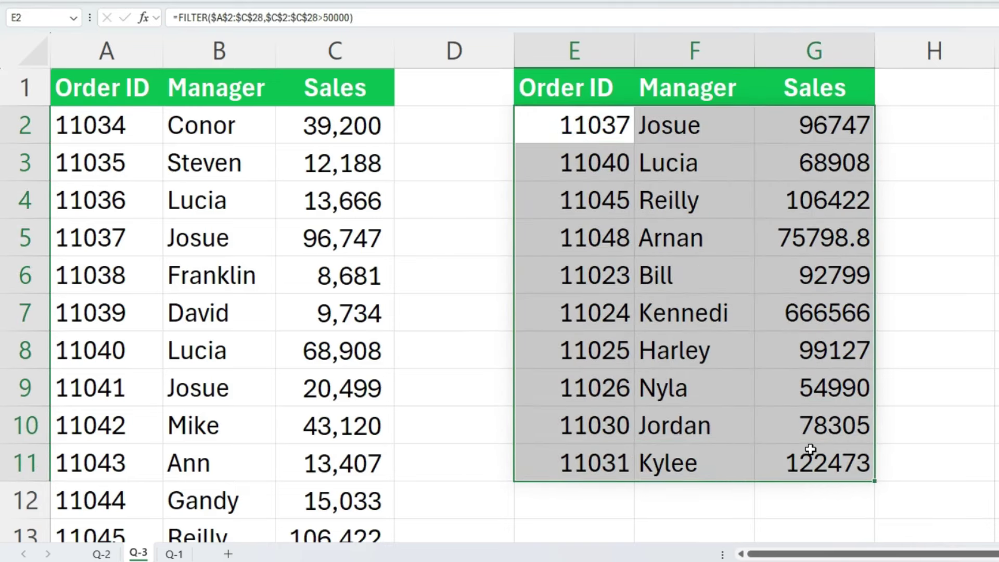
- Change the E2 threshold from >50000 to <10000, leaving five orders in the results
click(598, 127)
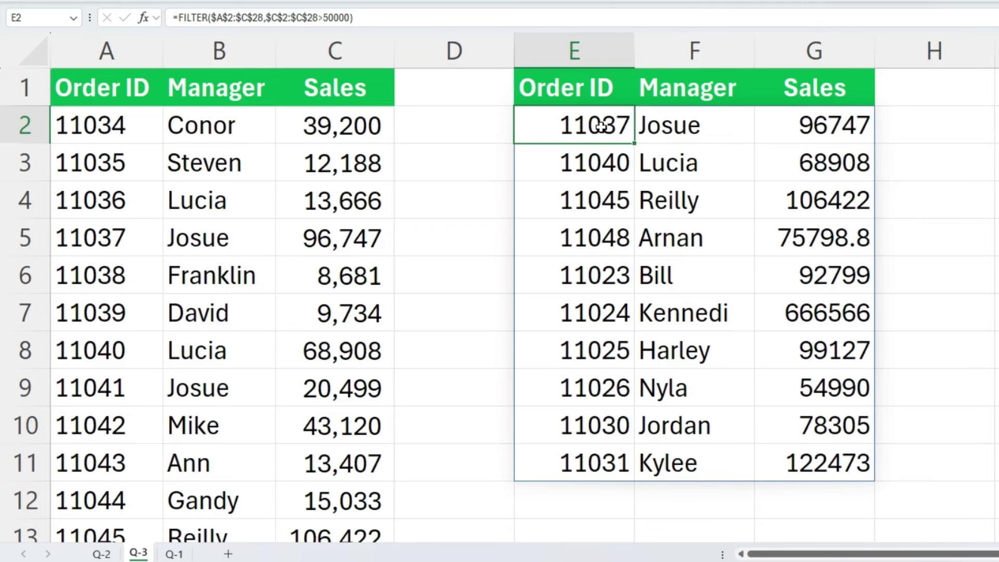
double_click(601, 127)
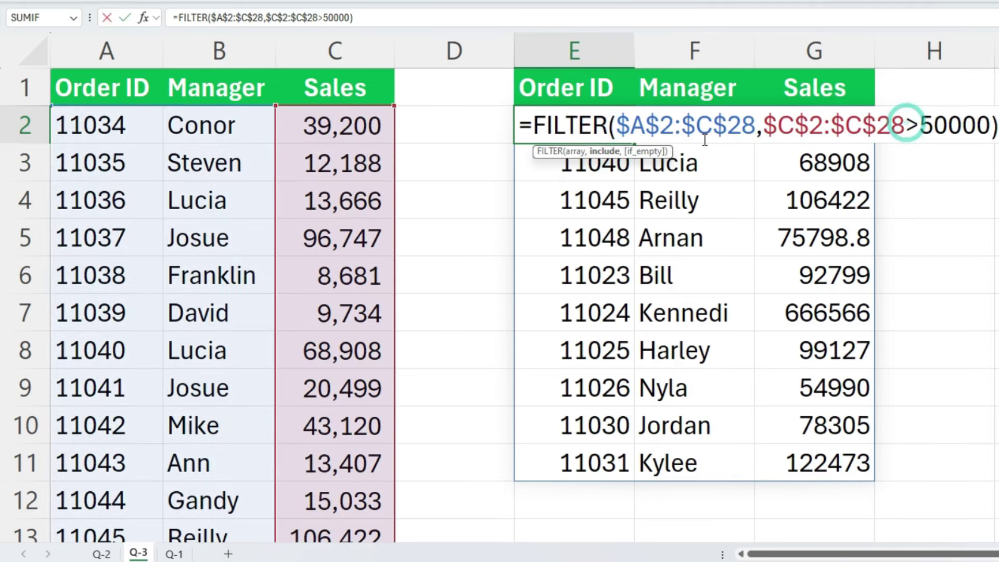
key(shift+Right)
text(<)
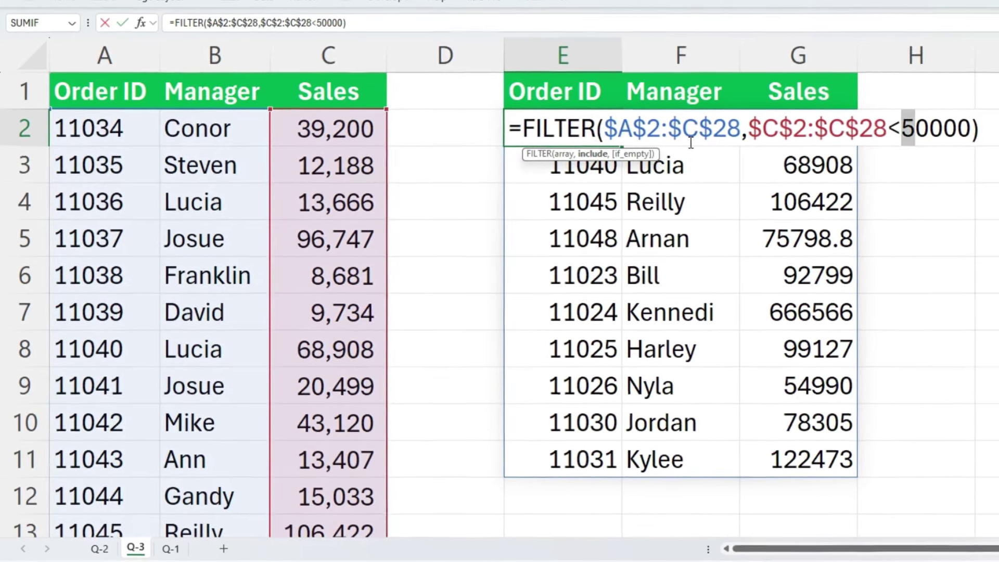
text(1)
key(Return)
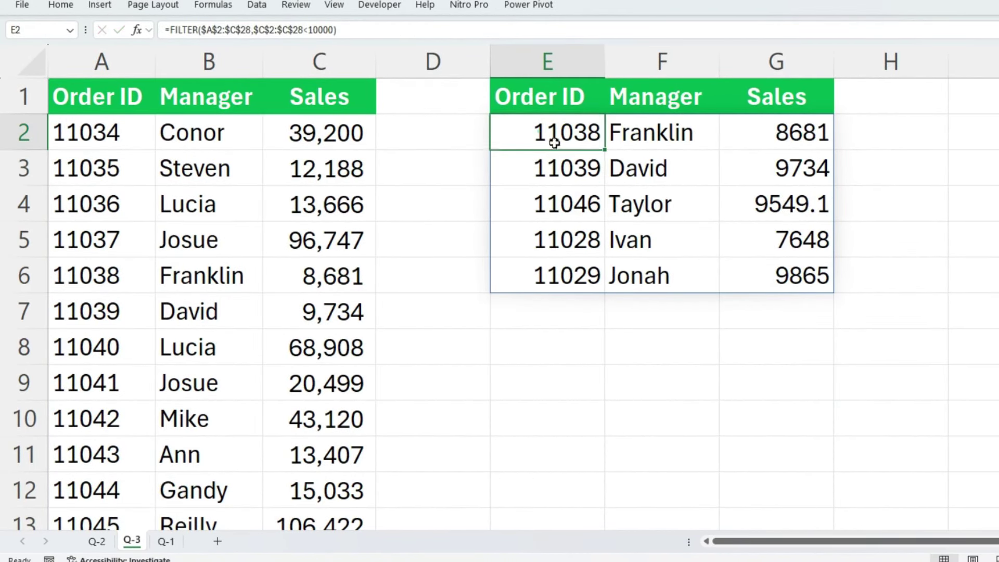
drag(541, 134, 812, 288)
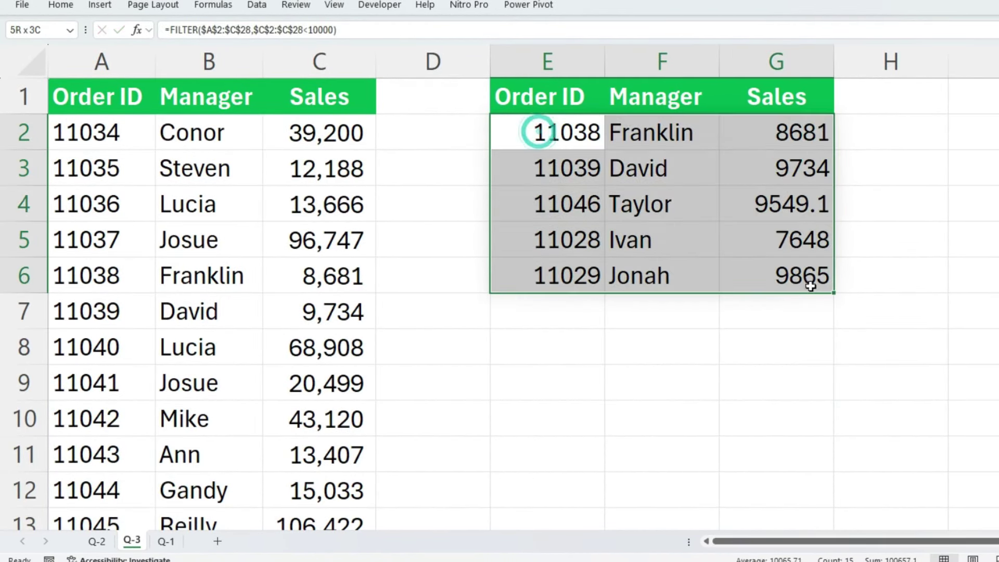
click(646, 130)
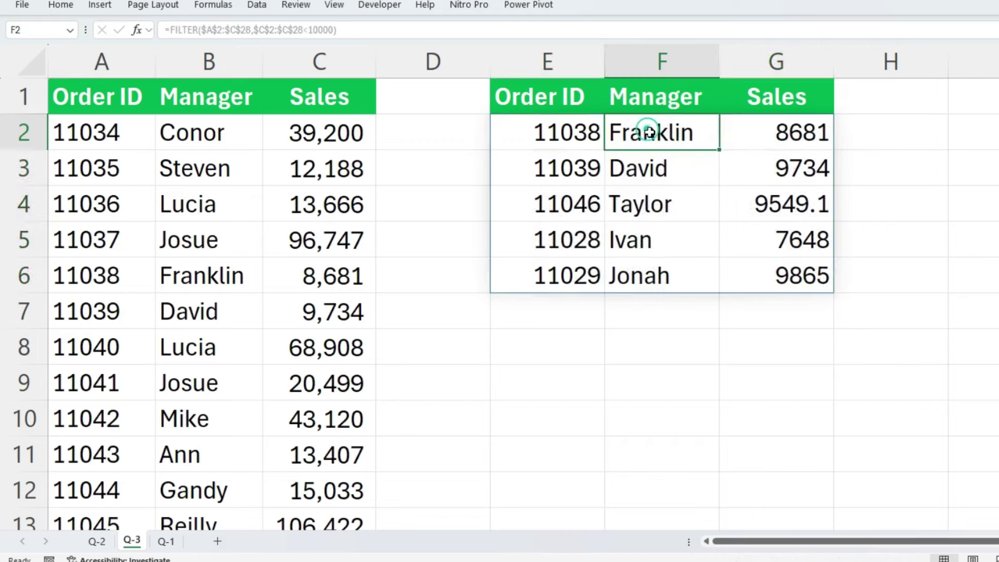
click(551, 127)
drag(542, 98, 791, 282)
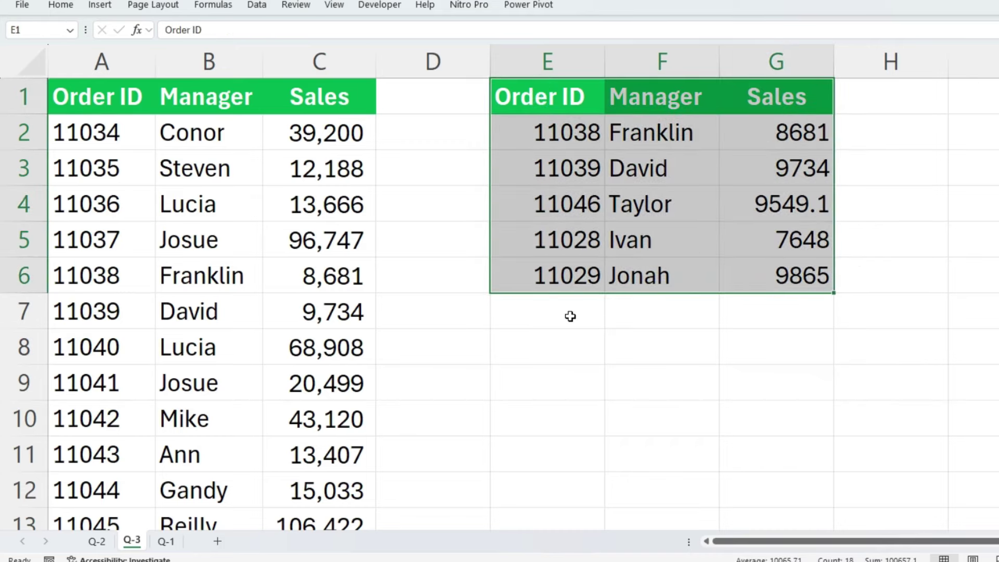